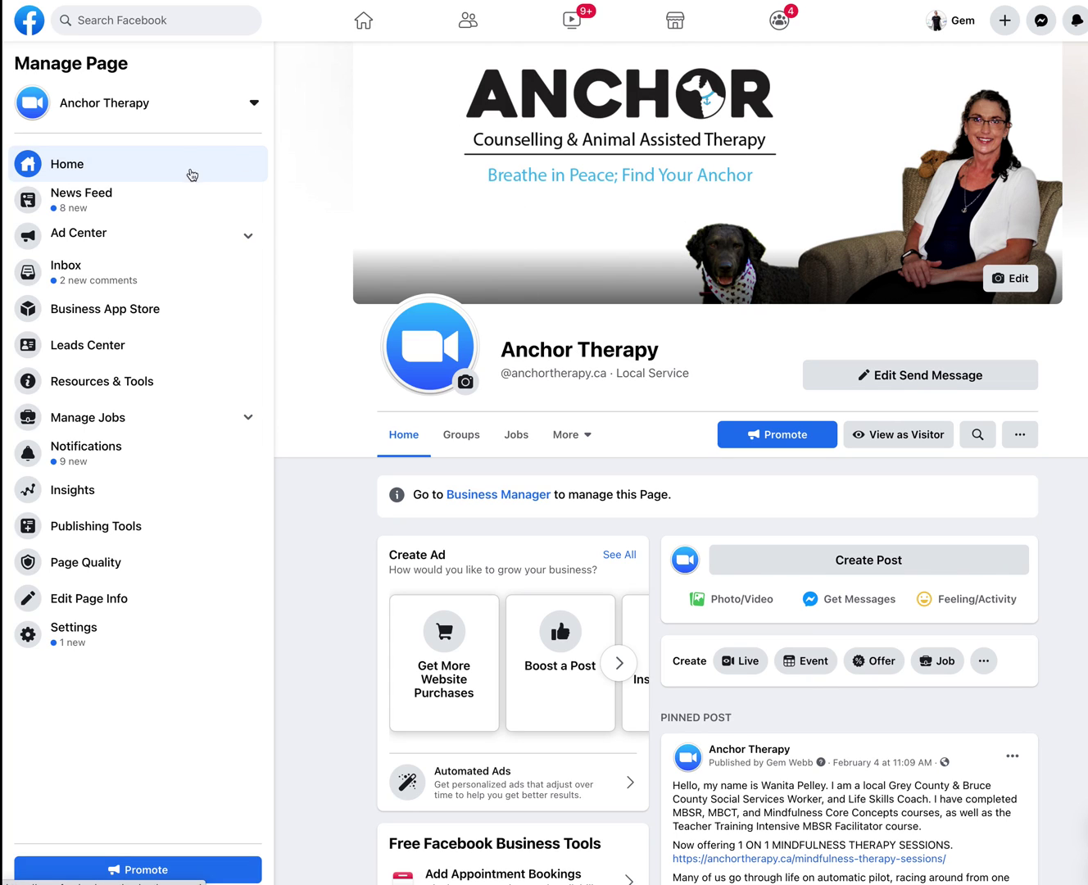
Show Anchor Therapy's News Feed and scroll to the Suggested for You Pages.
left_click(82, 206)
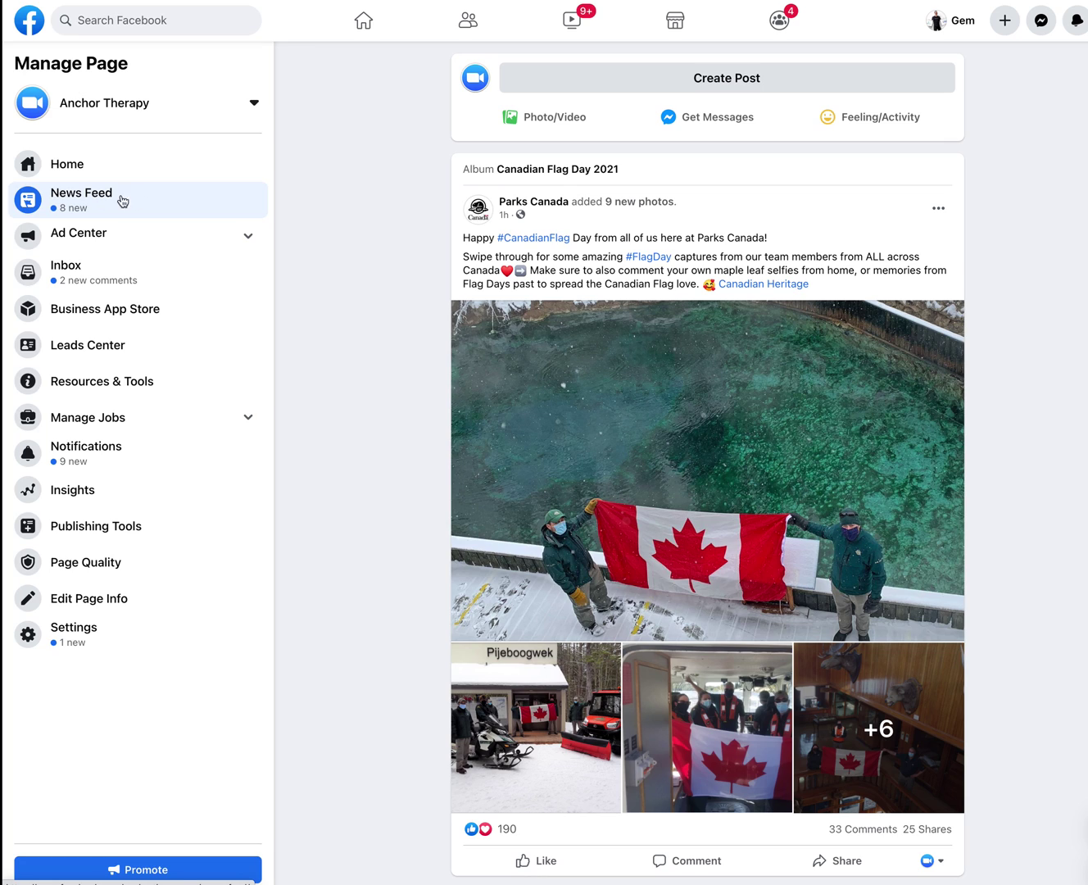
mouse_move(557, 199)
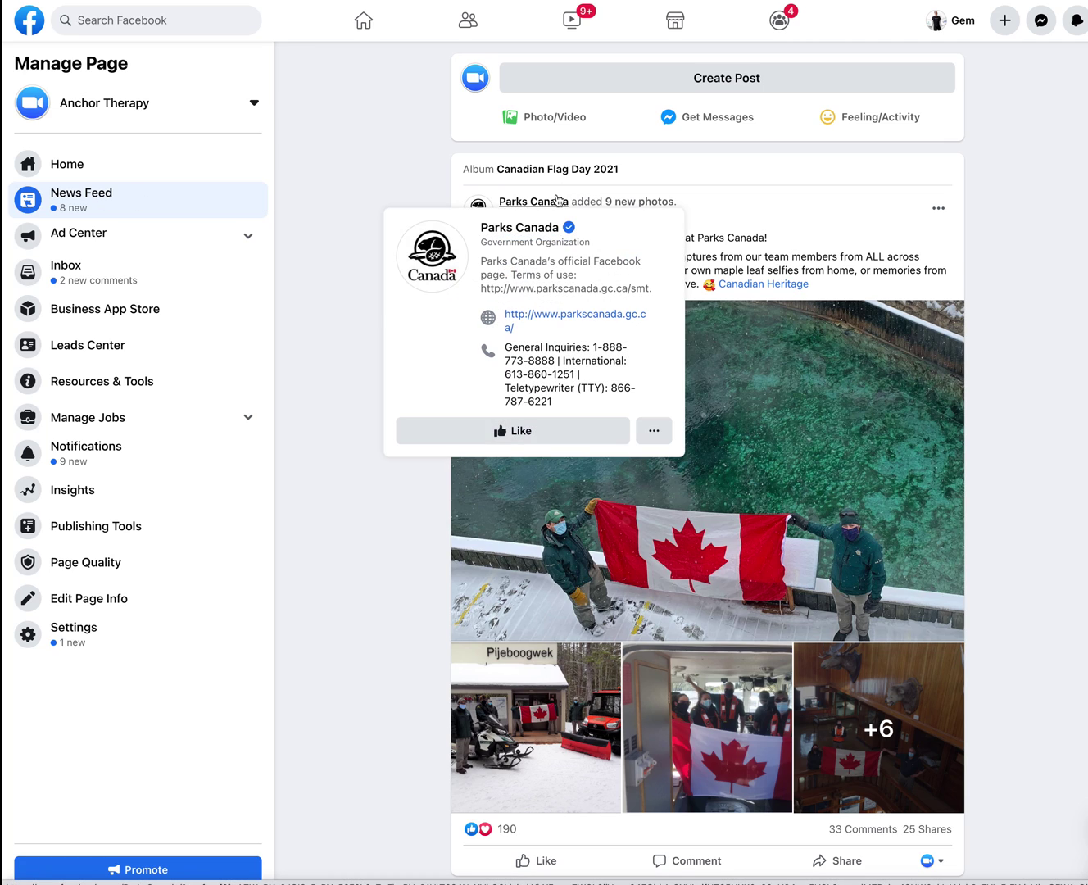
scroll(643, 475, "down", 10)
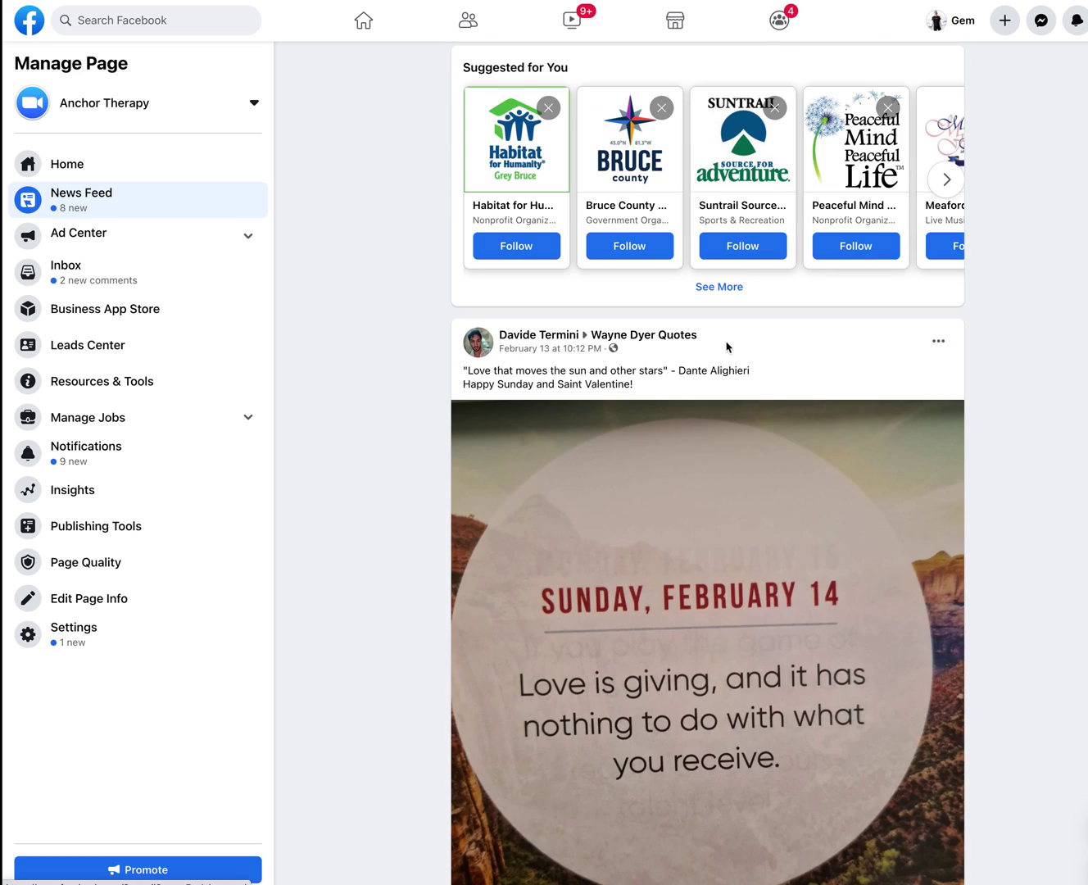
scroll(704, 548, "down", 13)
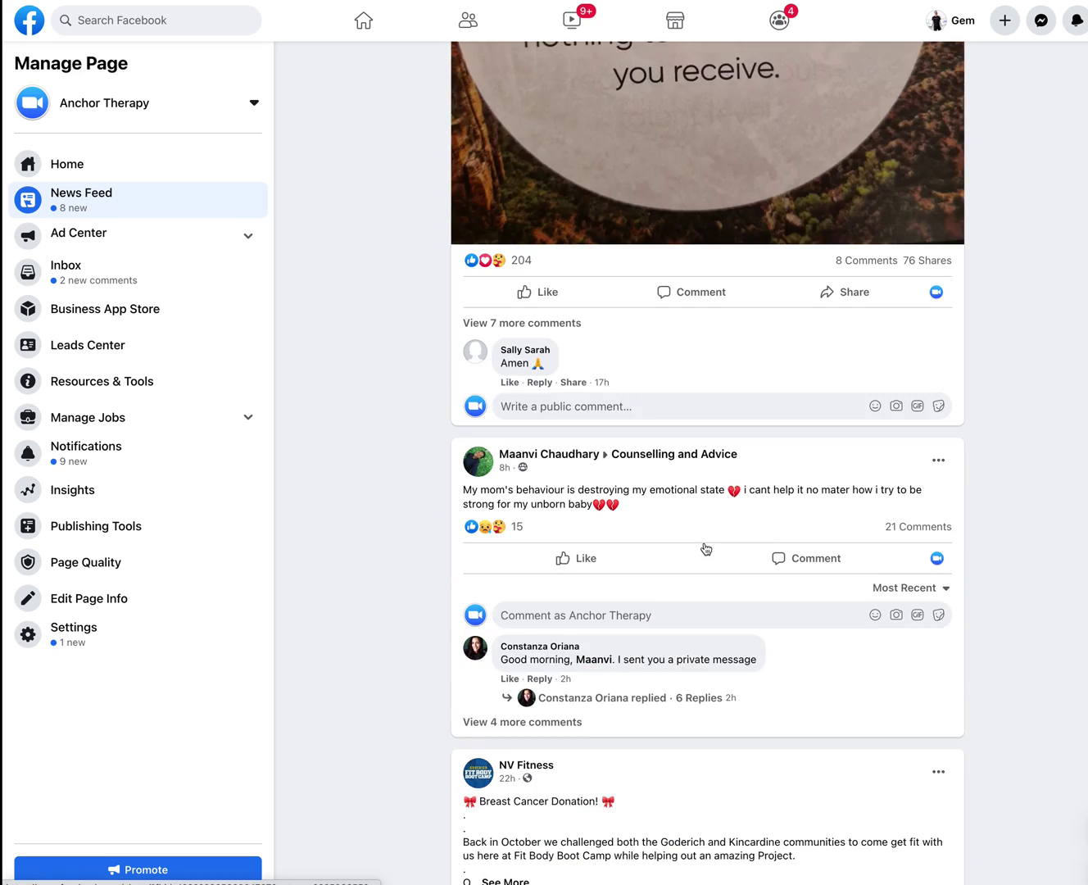
scroll(704, 549, "up", 10)
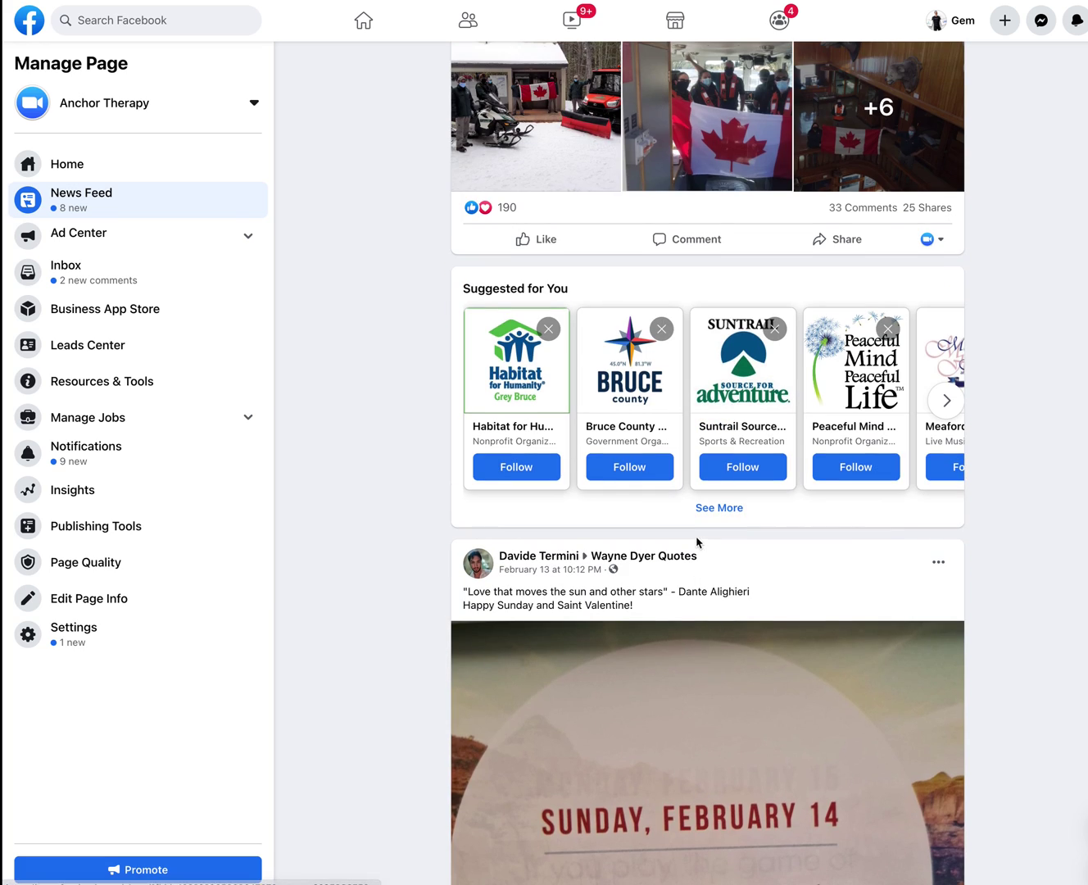
Follow Habitat for Humanity, Bruce County, The Meaford Independent and Georgian College as the Page.
left_click(528, 469)
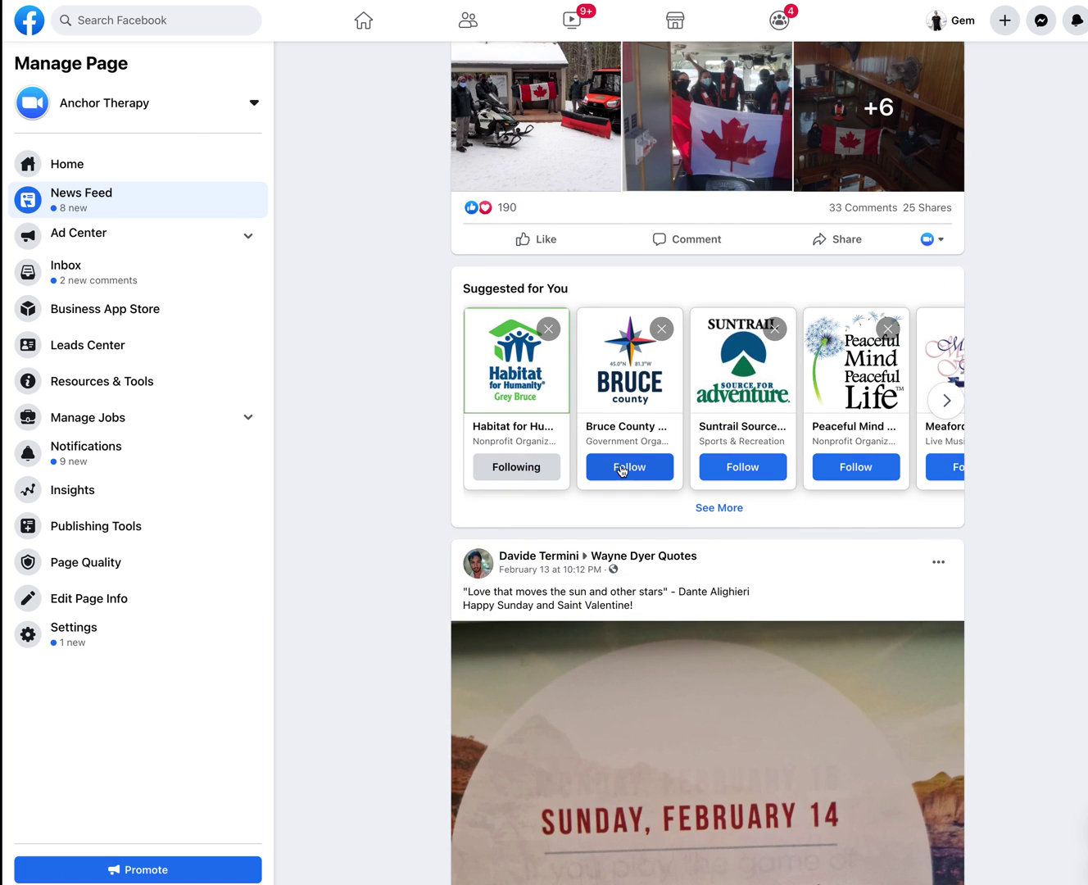
left_click(628, 467)
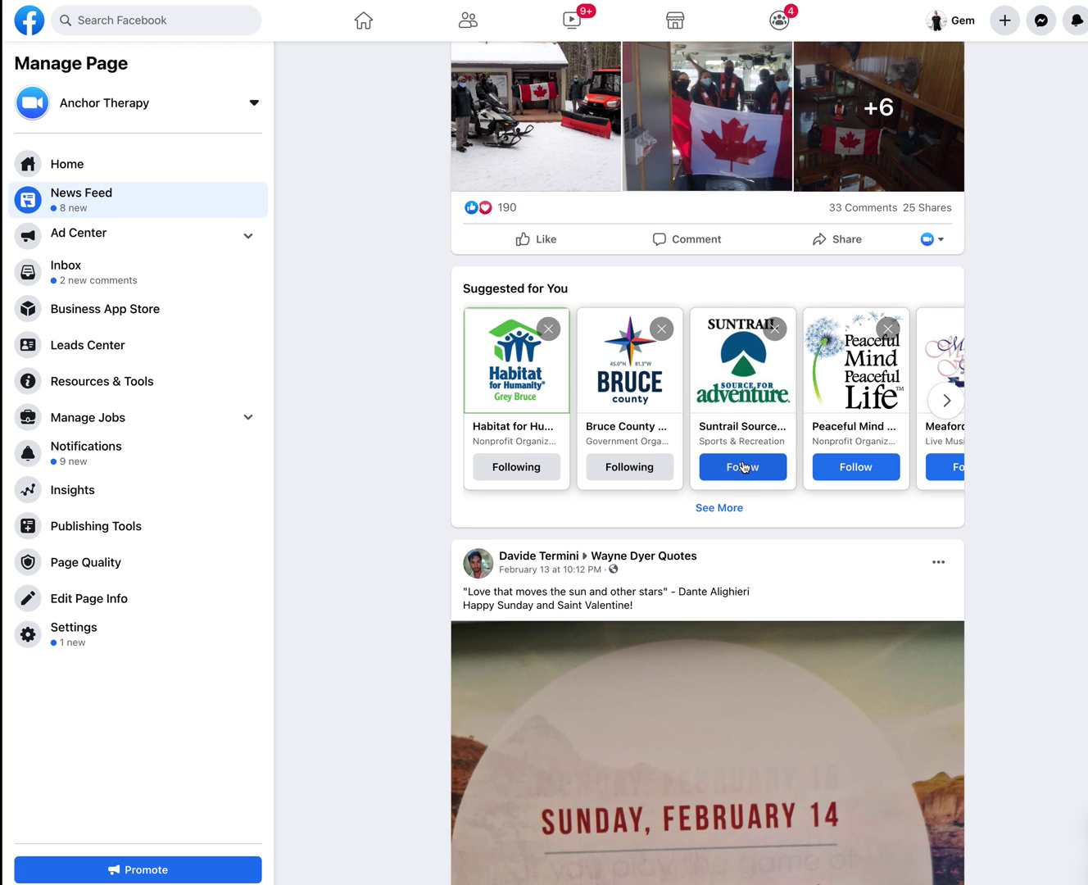
left_click(946, 401)
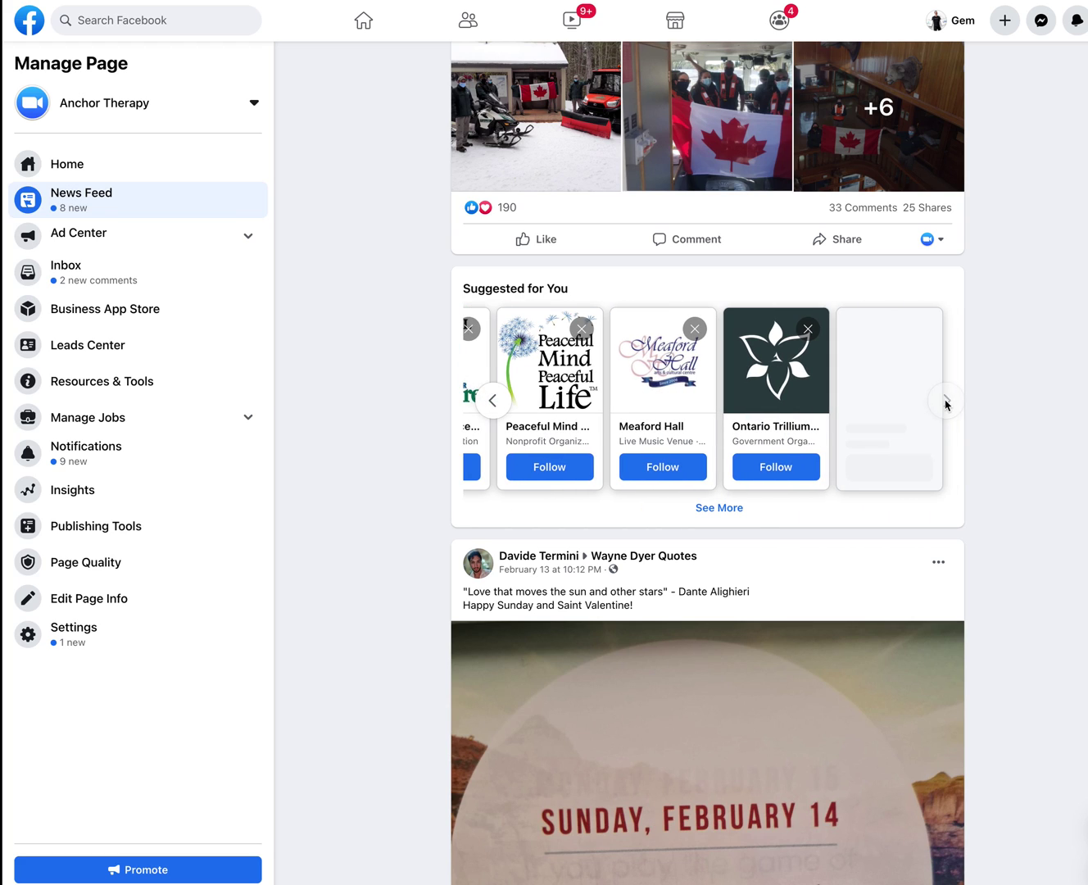
left_click(946, 402)
left_click(660, 466)
left_click(906, 465)
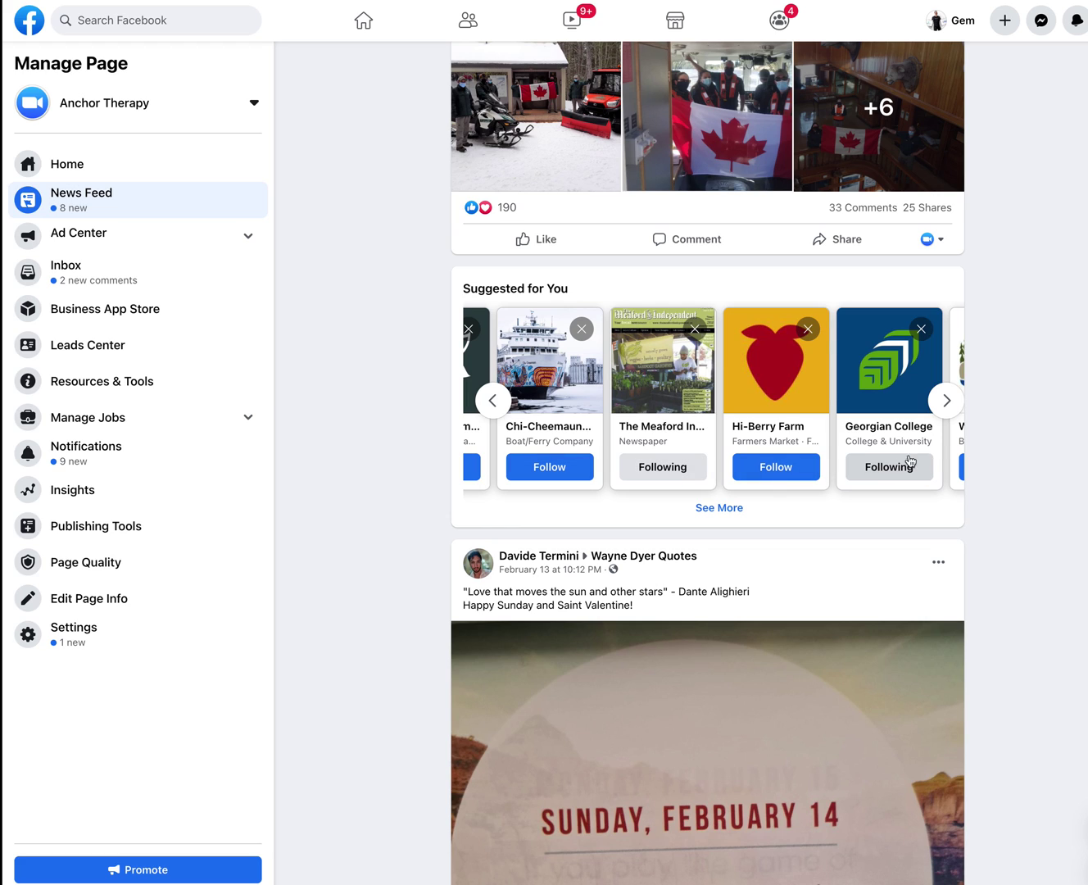
Follow Frog Ponds Cafe and Fitness Corner, then browse further suggested Pages.
left_click(945, 400)
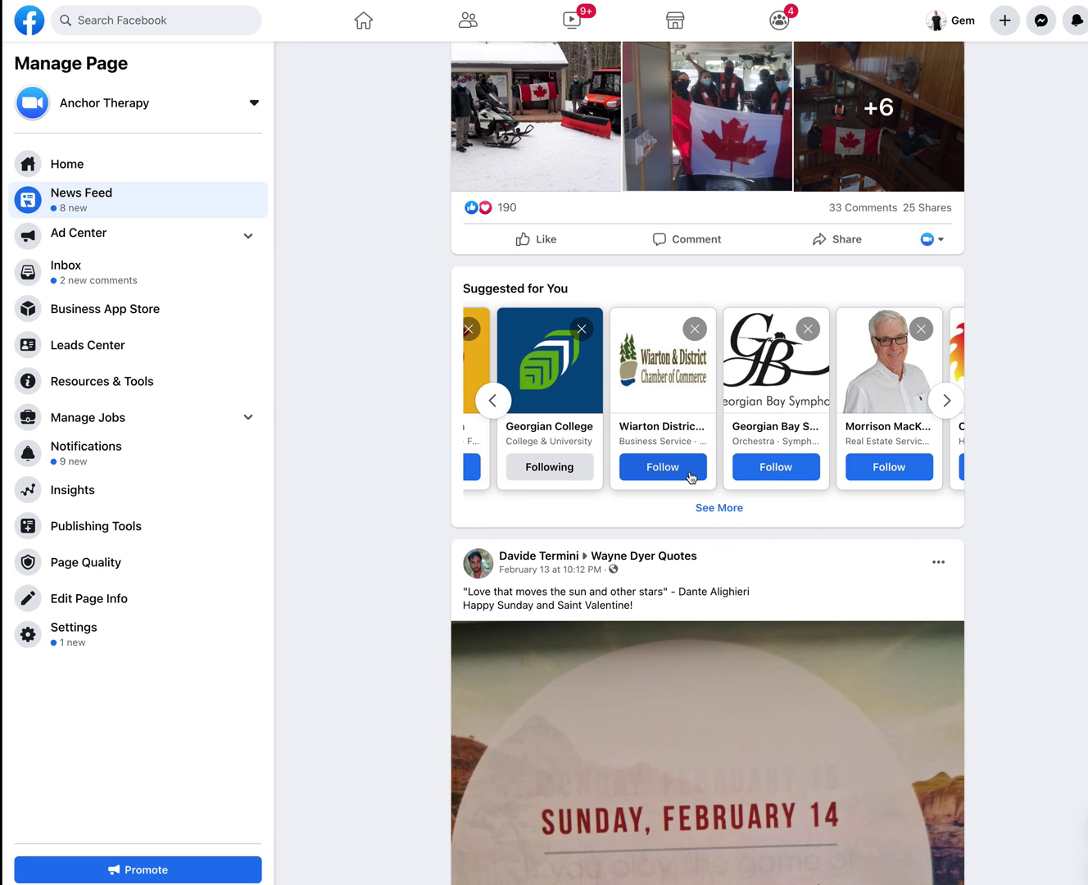
left_click(946, 401)
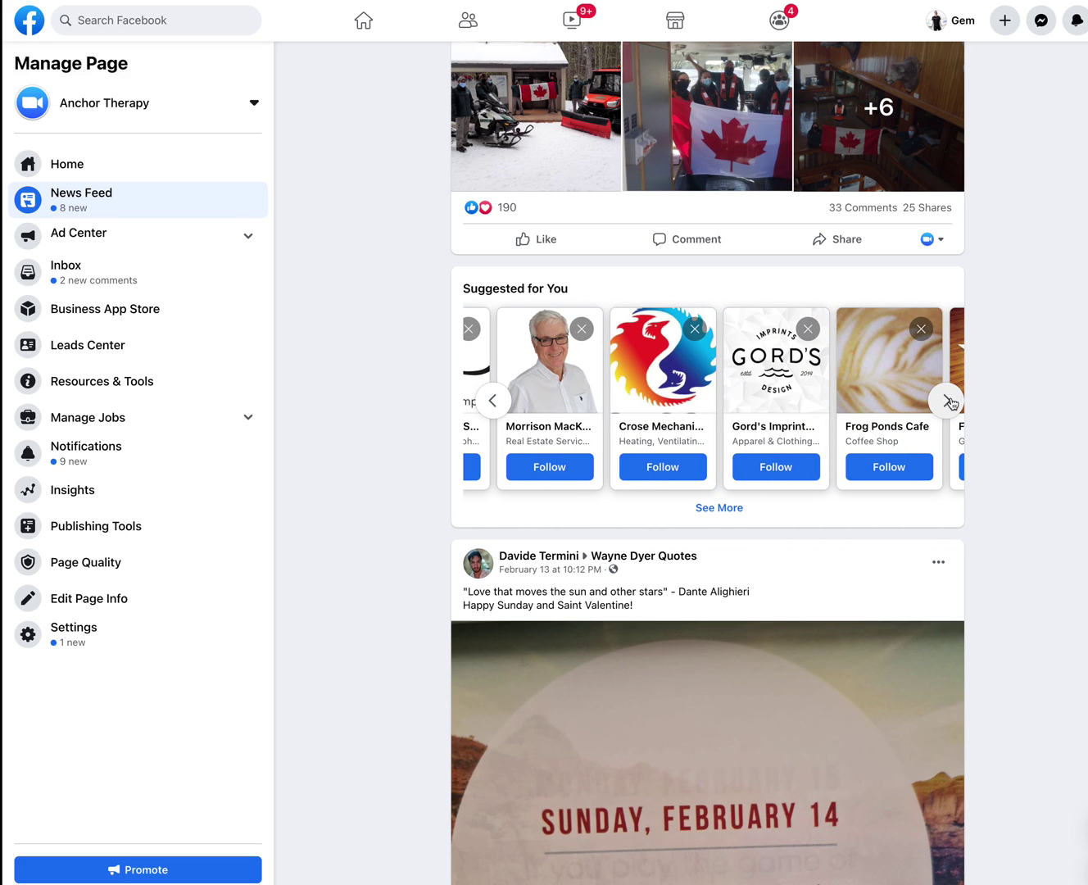
left_click(948, 402)
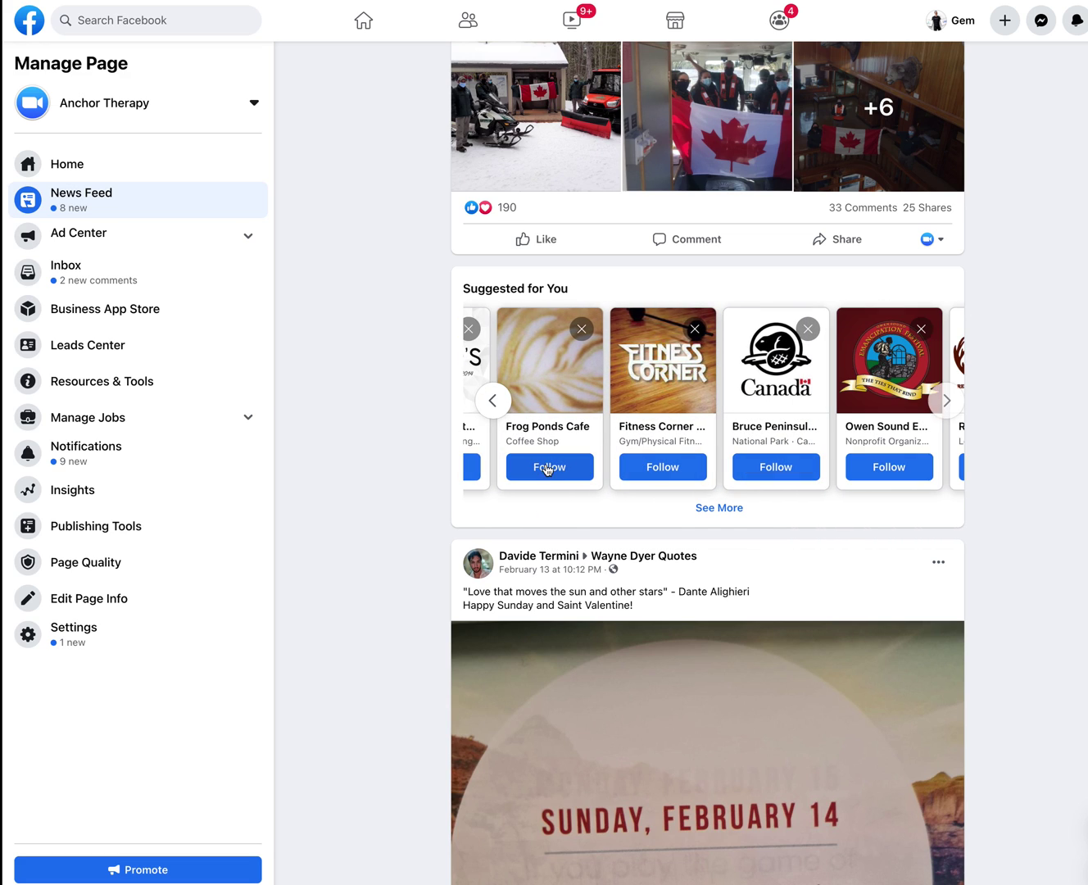
left_click(543, 467)
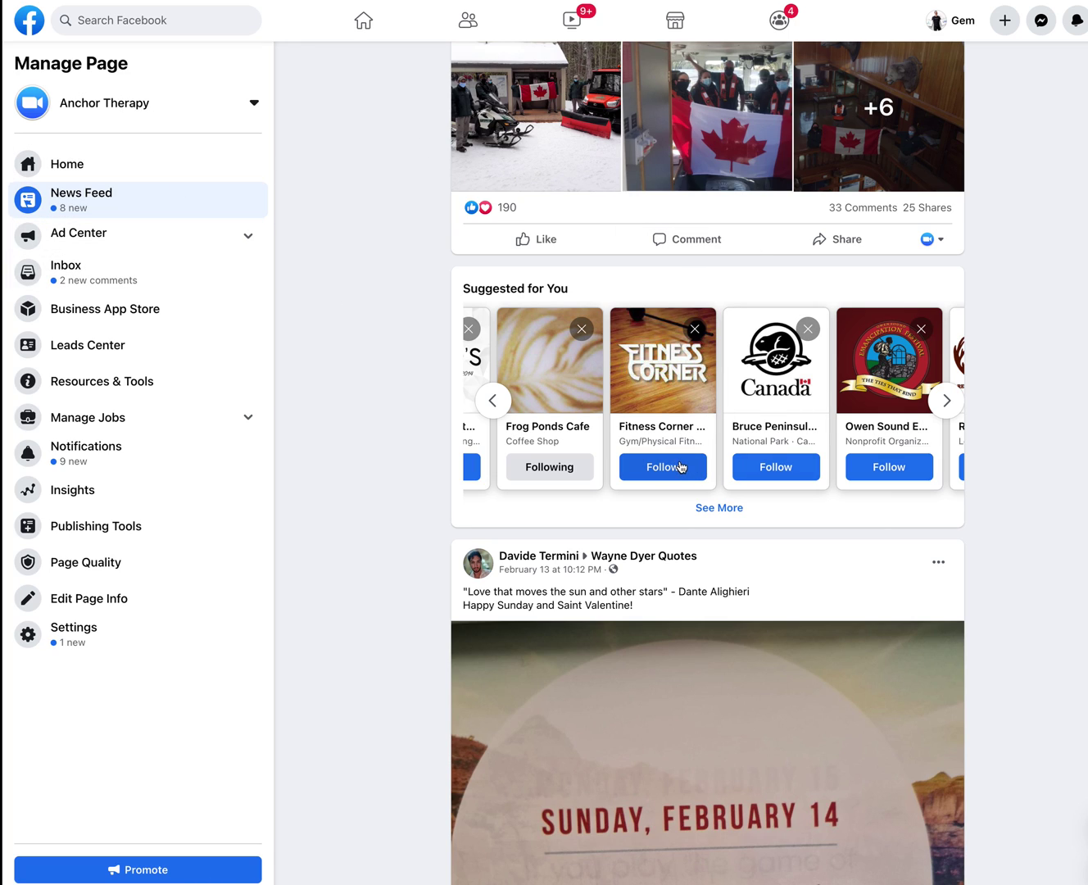
left_click(679, 466)
left_click(947, 399)
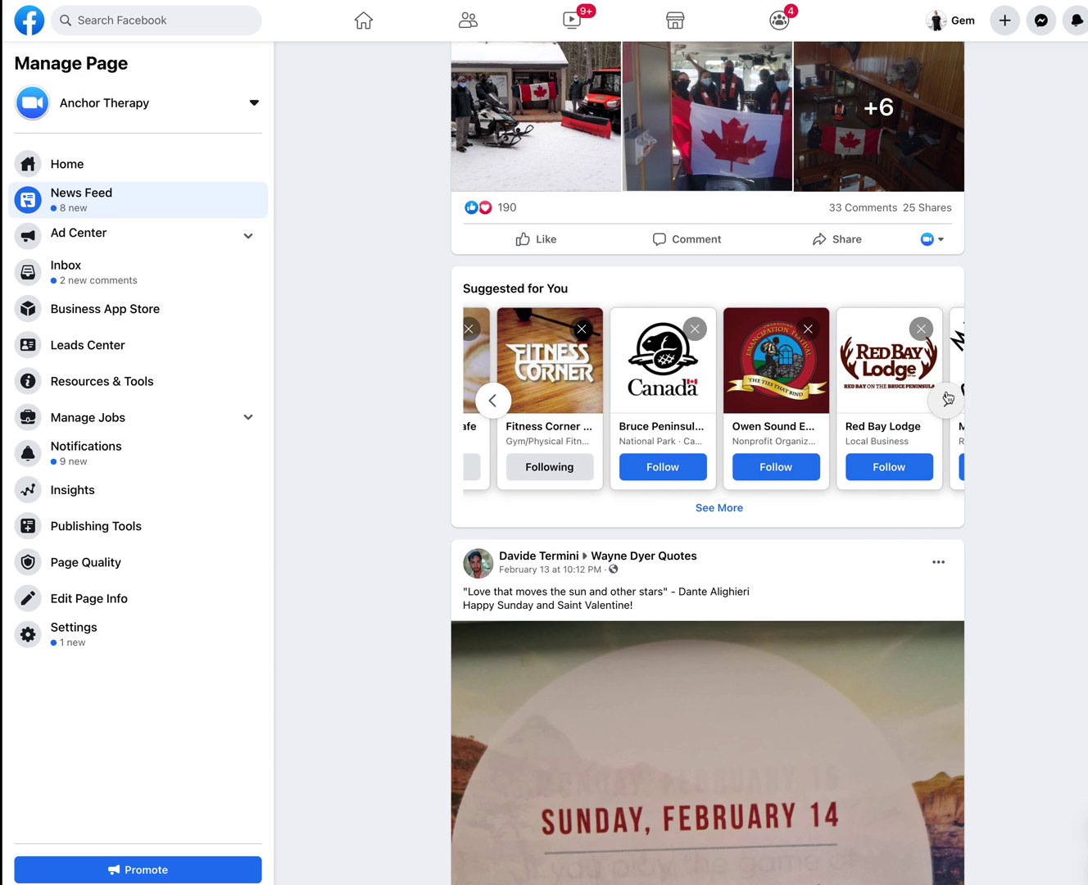
left_click(947, 399)
left_click(946, 399)
left_click(947, 399)
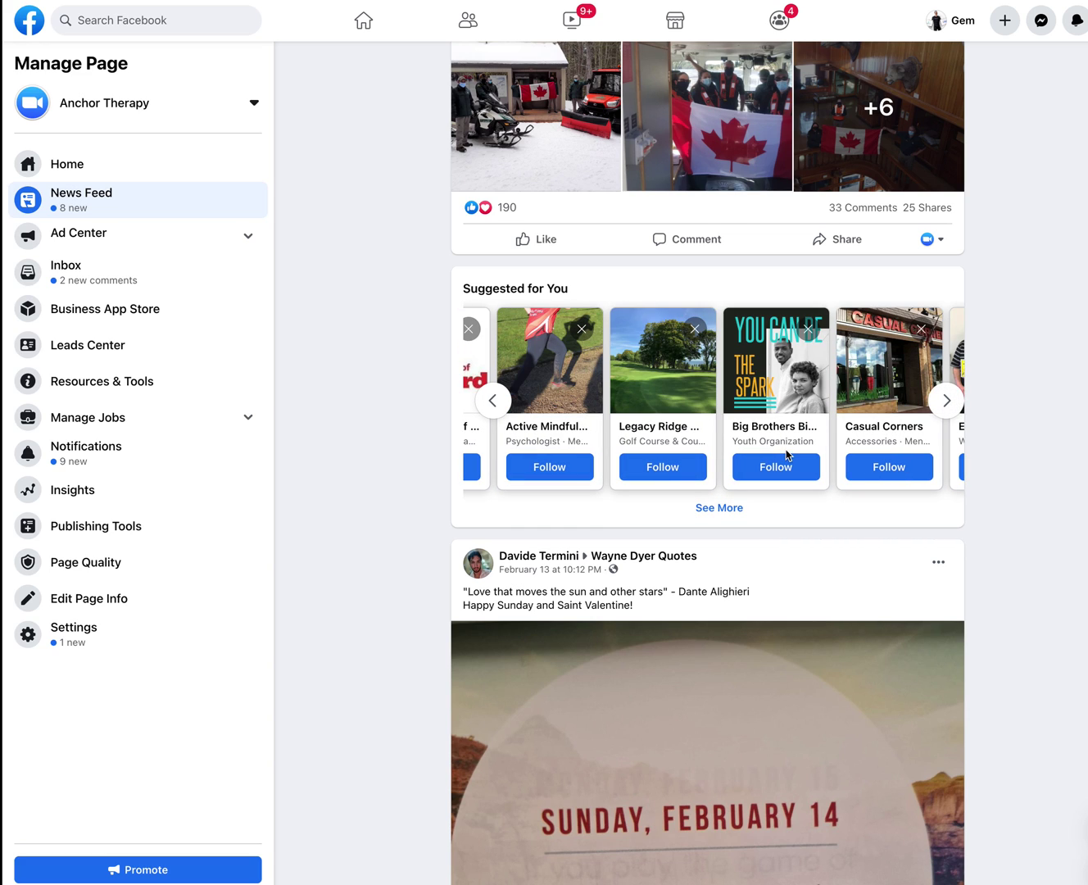
Scroll down the feed and start a comment on the SweetWater festival post.
scroll(702, 585, "down", 5)
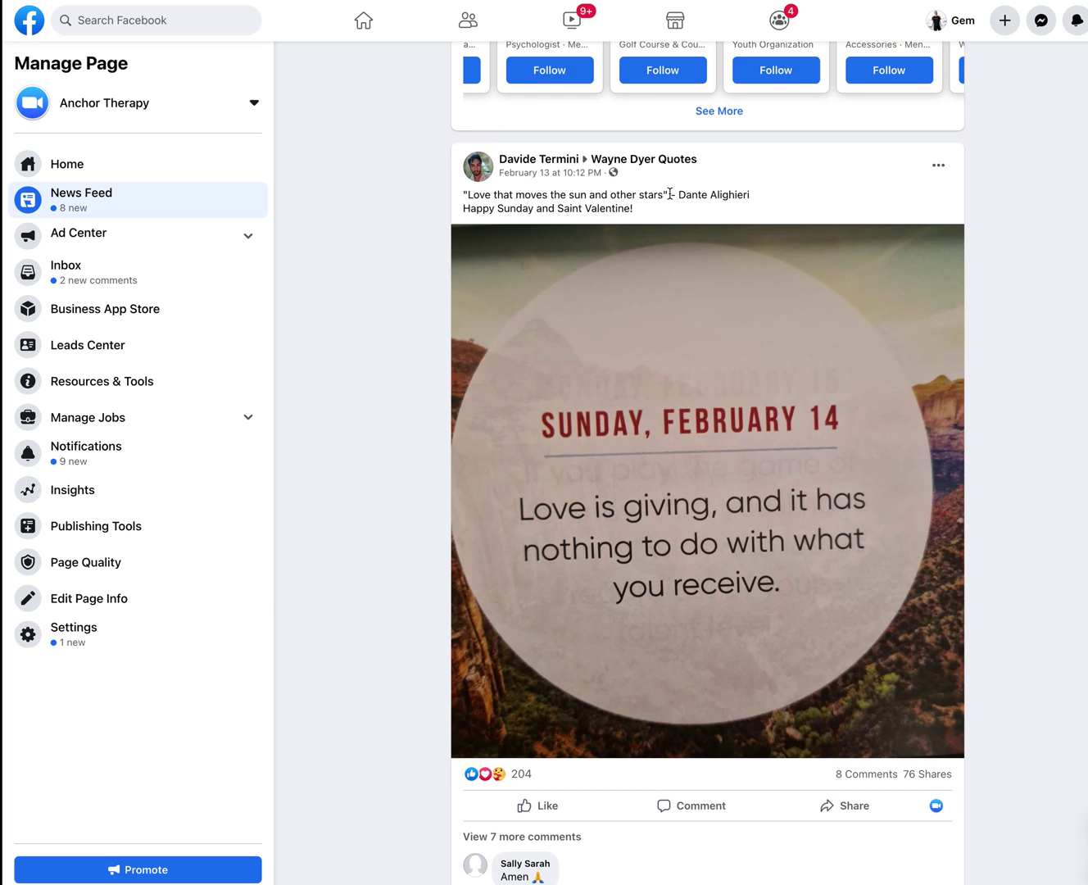
scroll(711, 540, "down", 13)
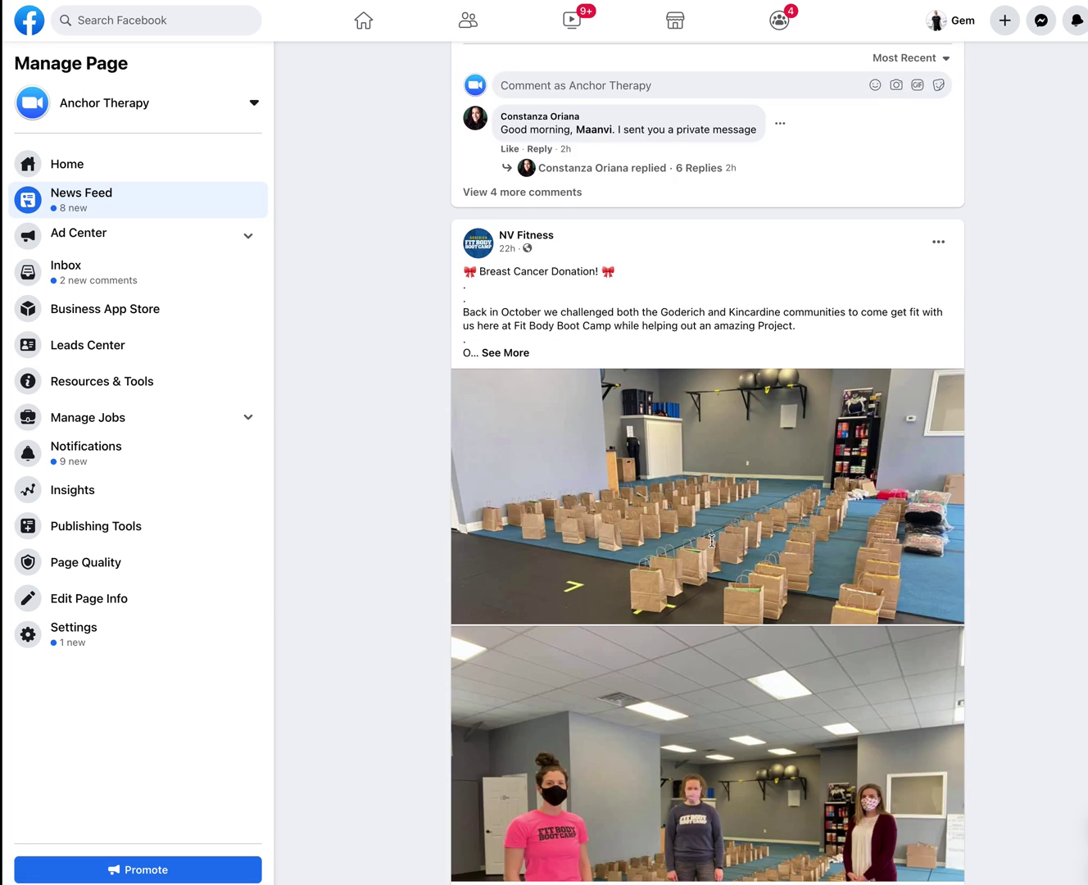
scroll(716, 565, "down", 1)
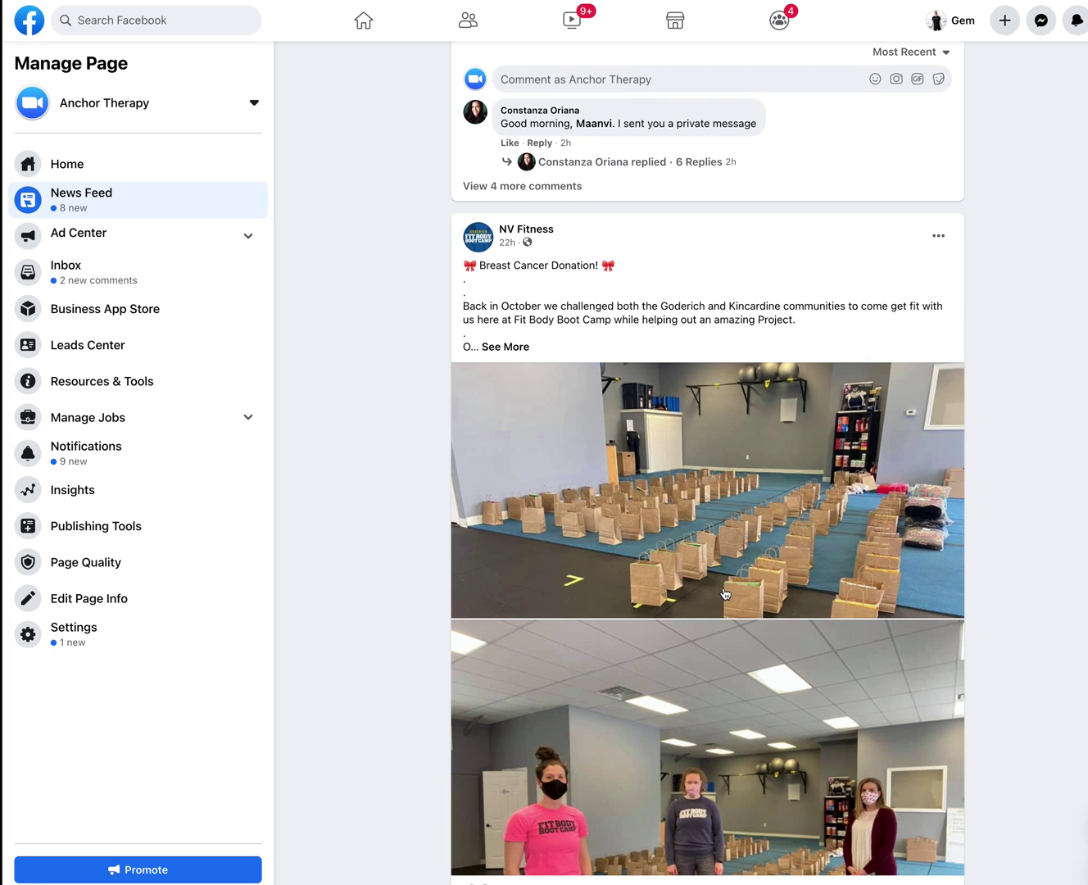
scroll(729, 597, "down", 9)
scroll(620, 420, "down", 15)
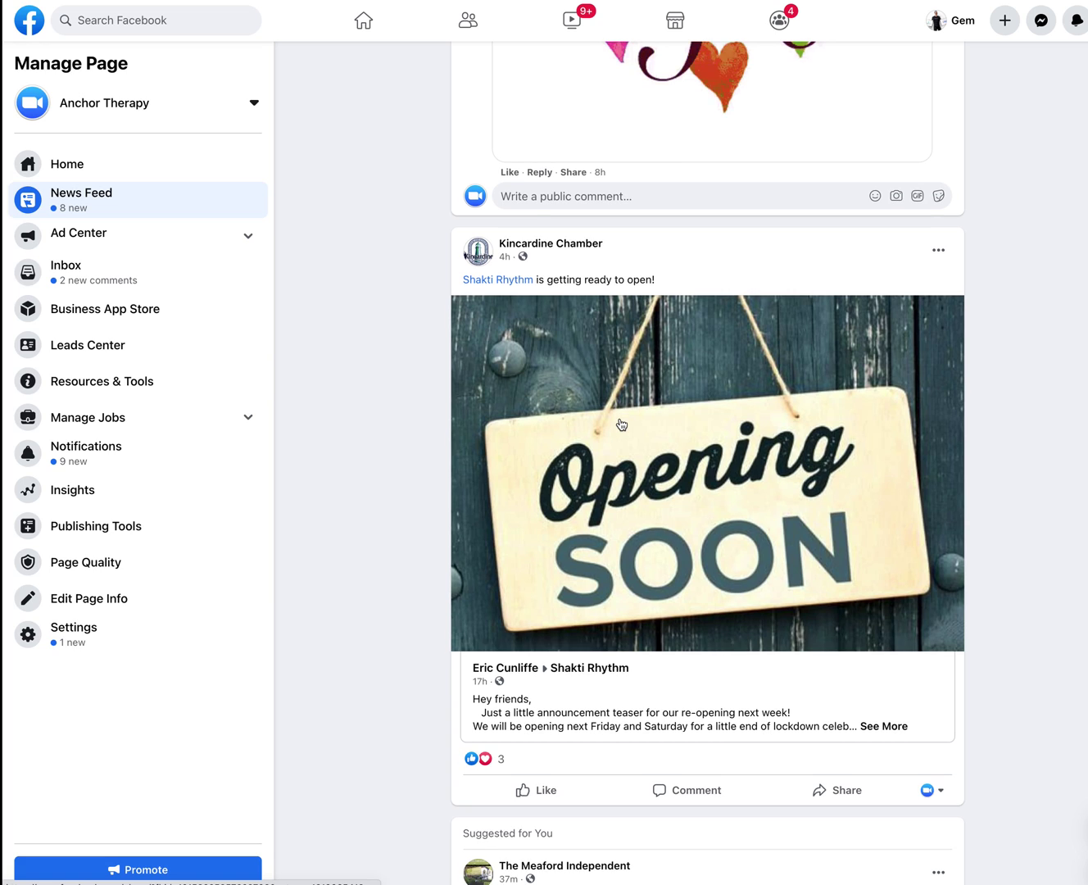
scroll(622, 424, "down", 6)
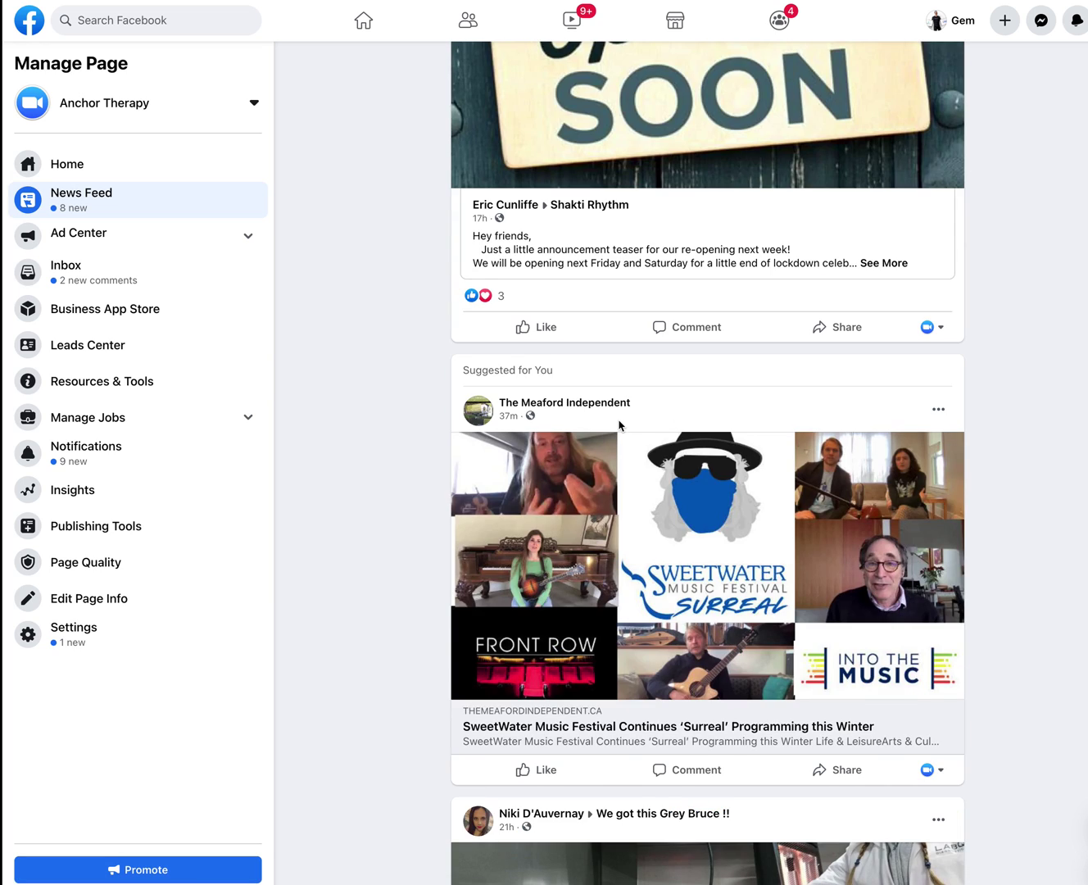
scroll(621, 426, "down", 1)
scroll(651, 484, "down", 1)
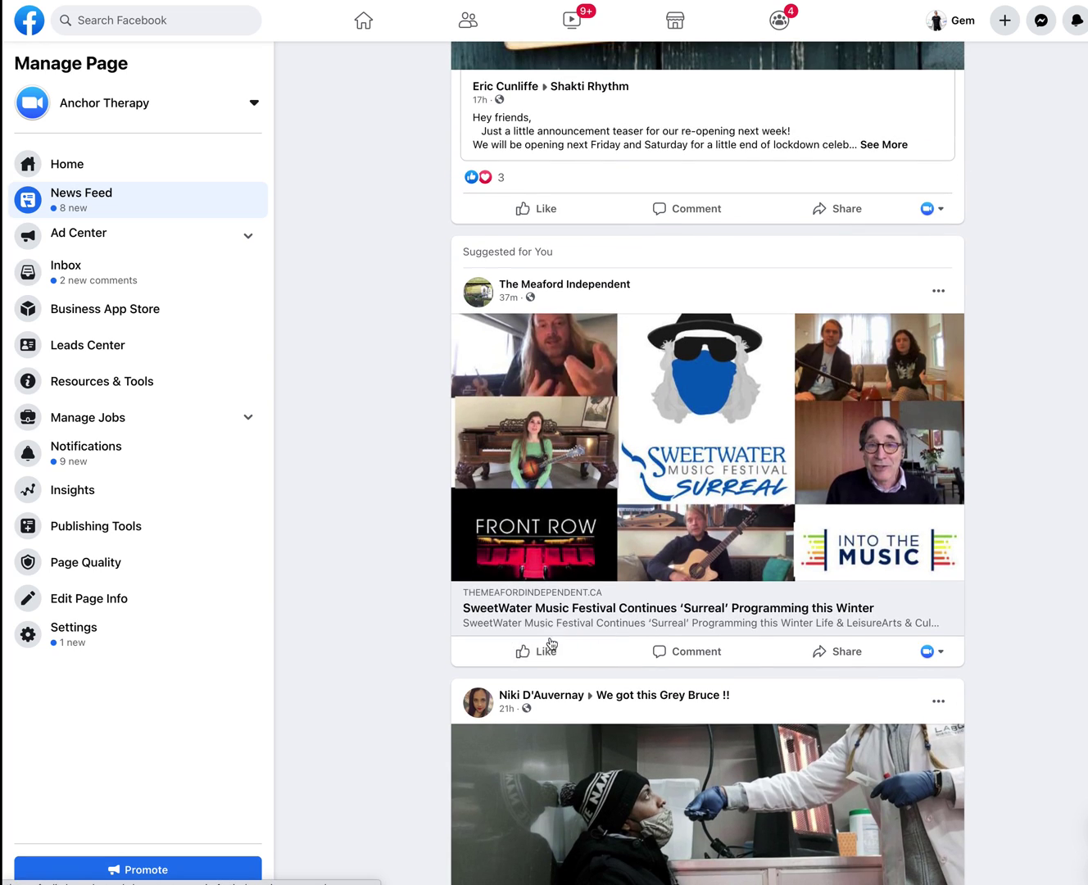
left_click(712, 653)
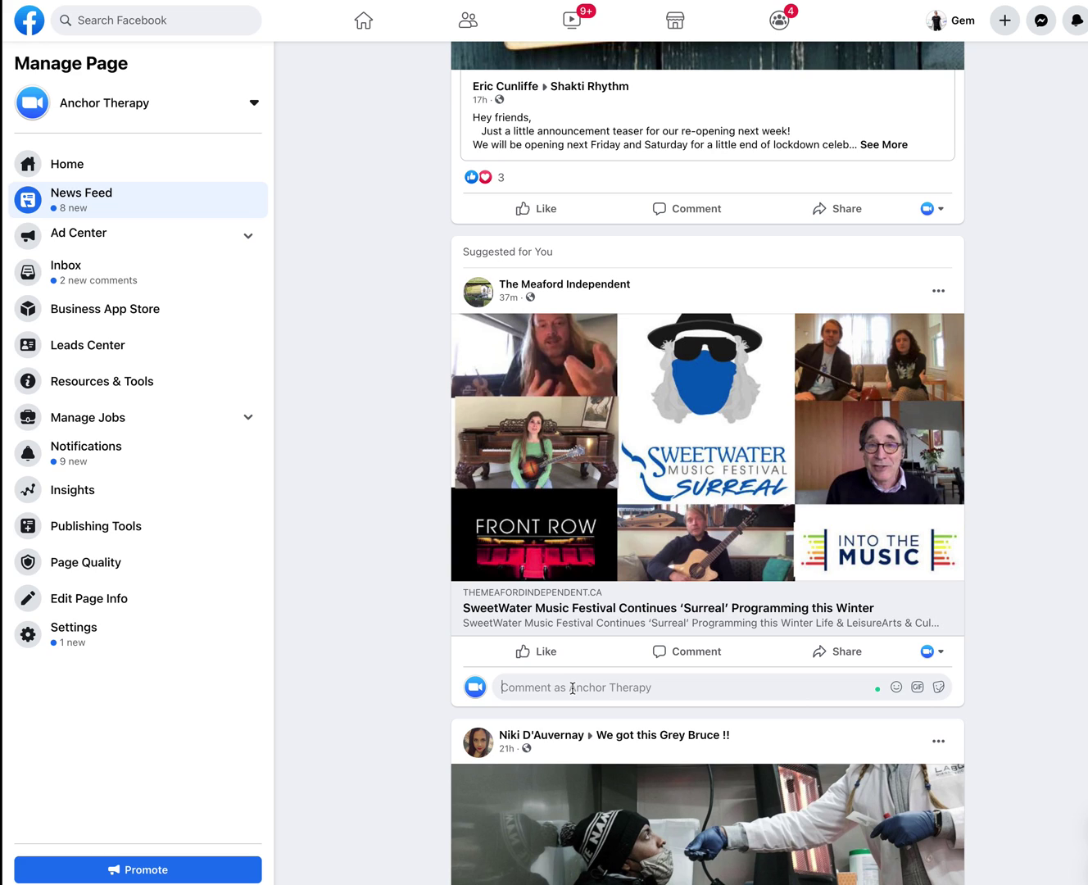
Write the youth Mindfulness Therapy recommendation on the school-struggles post, accepting the Mindfulness and Therapy spelling fixes.
scroll(572, 689, "down", 5)
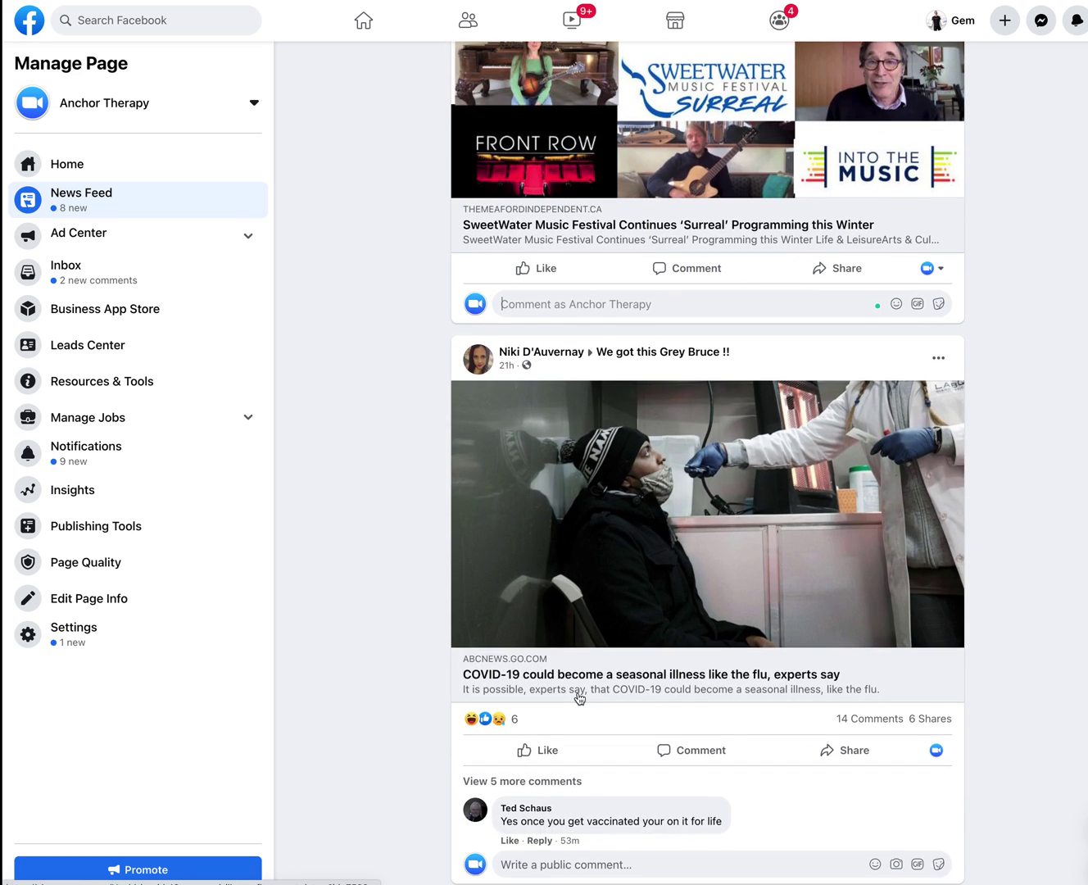
scroll(578, 697, "down", 5)
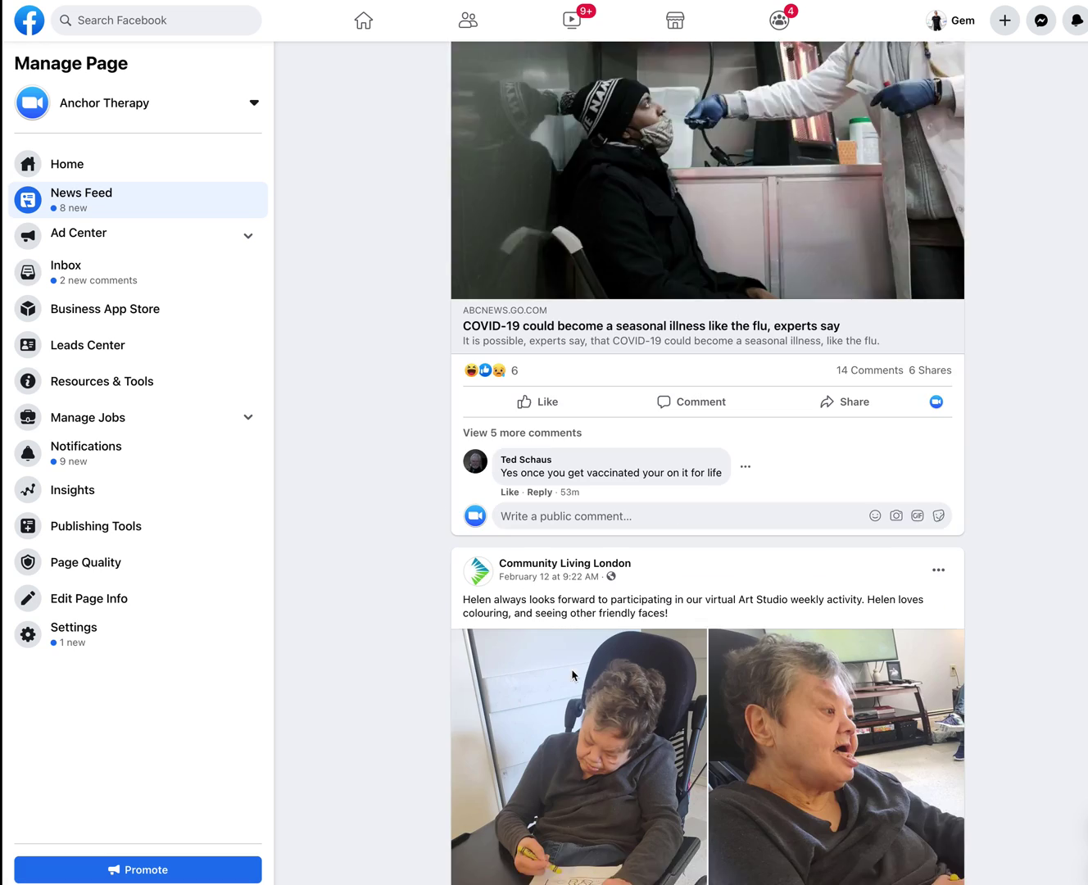
scroll(572, 675, "down", 15)
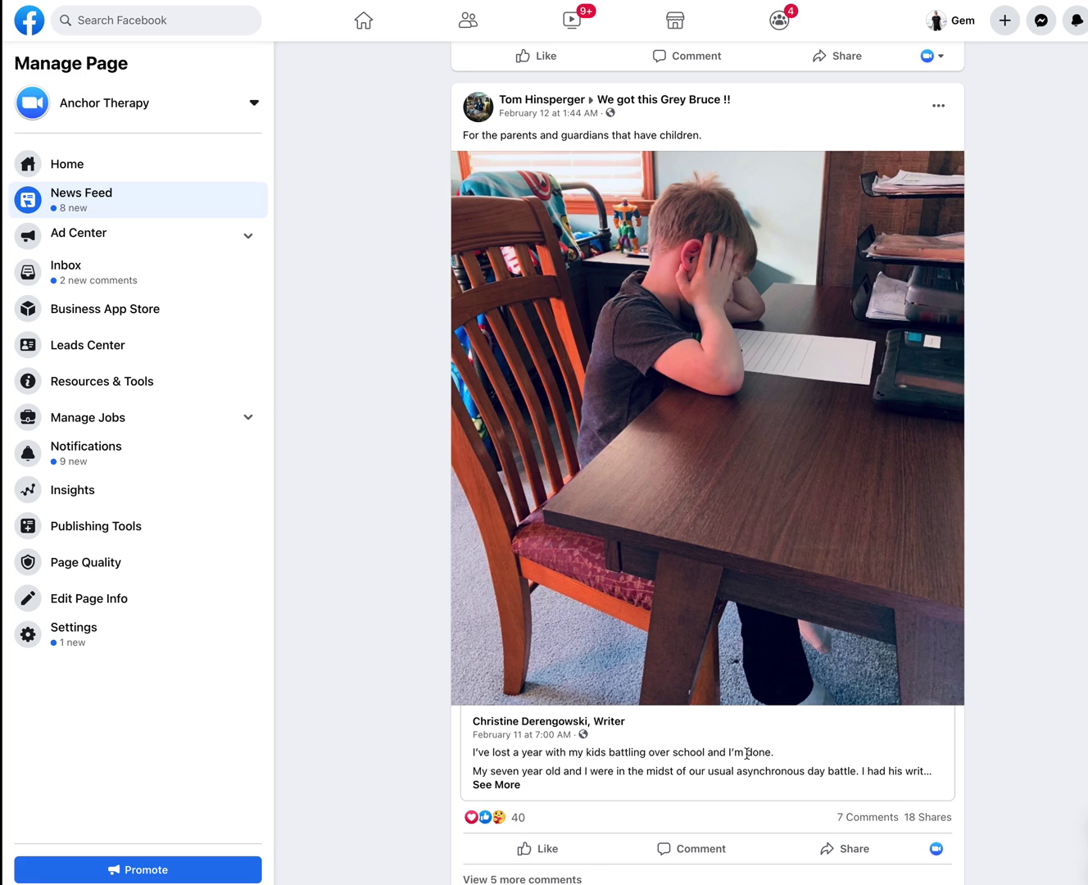
scroll(697, 777, "down", 2)
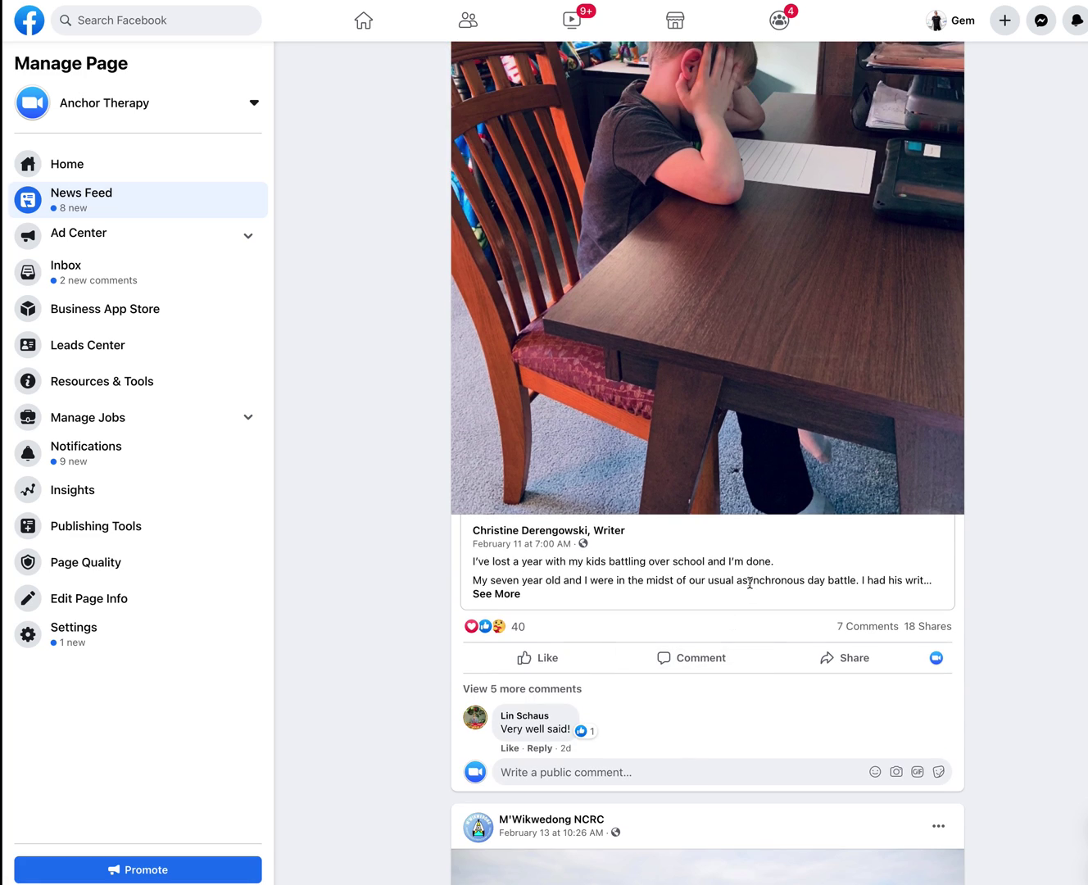
left_click(540, 779)
type("ConsiderGe")
scroll(547, 782, "up", 3)
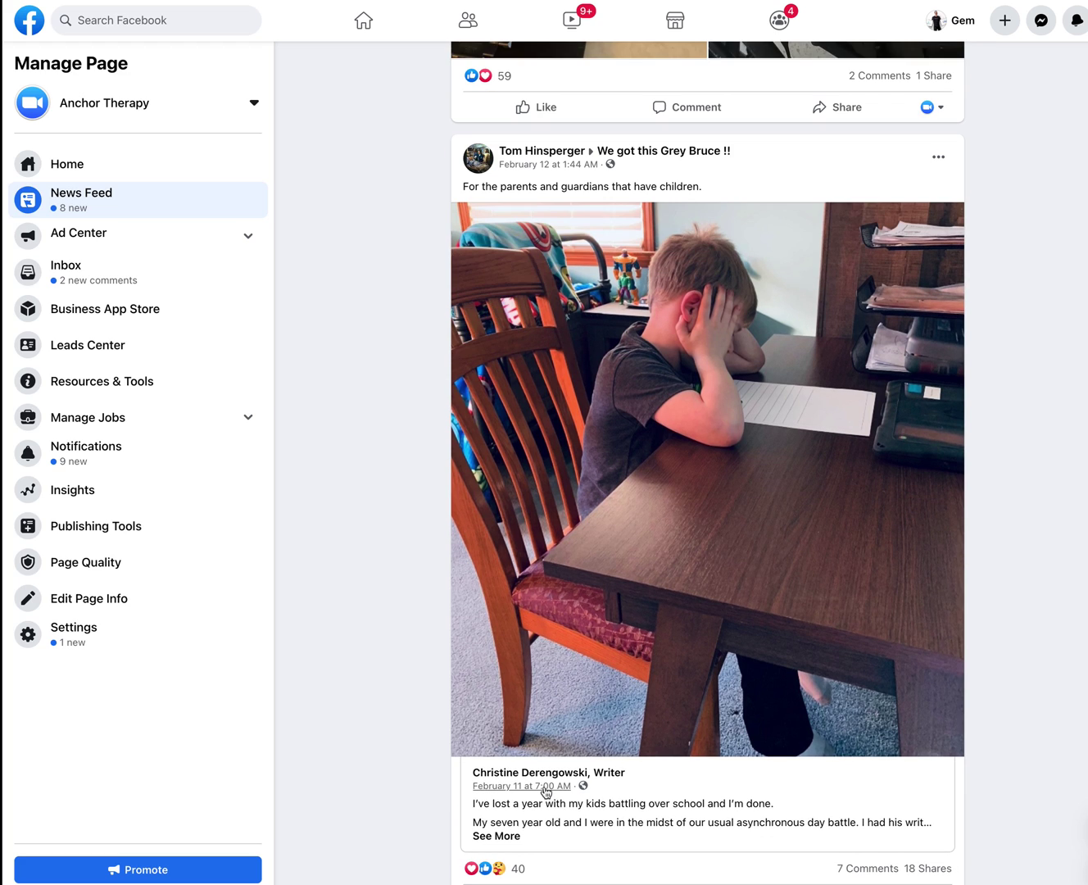
scroll(546, 791, "down", 3)
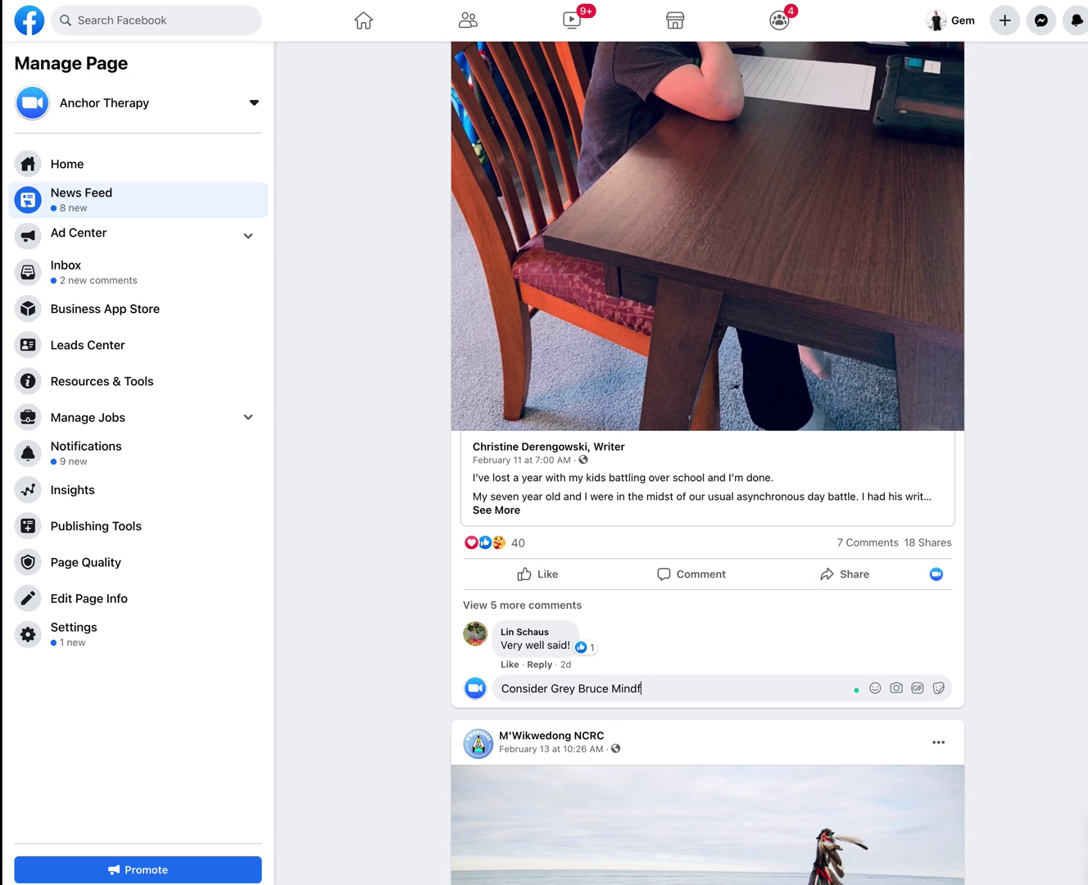
type("par")
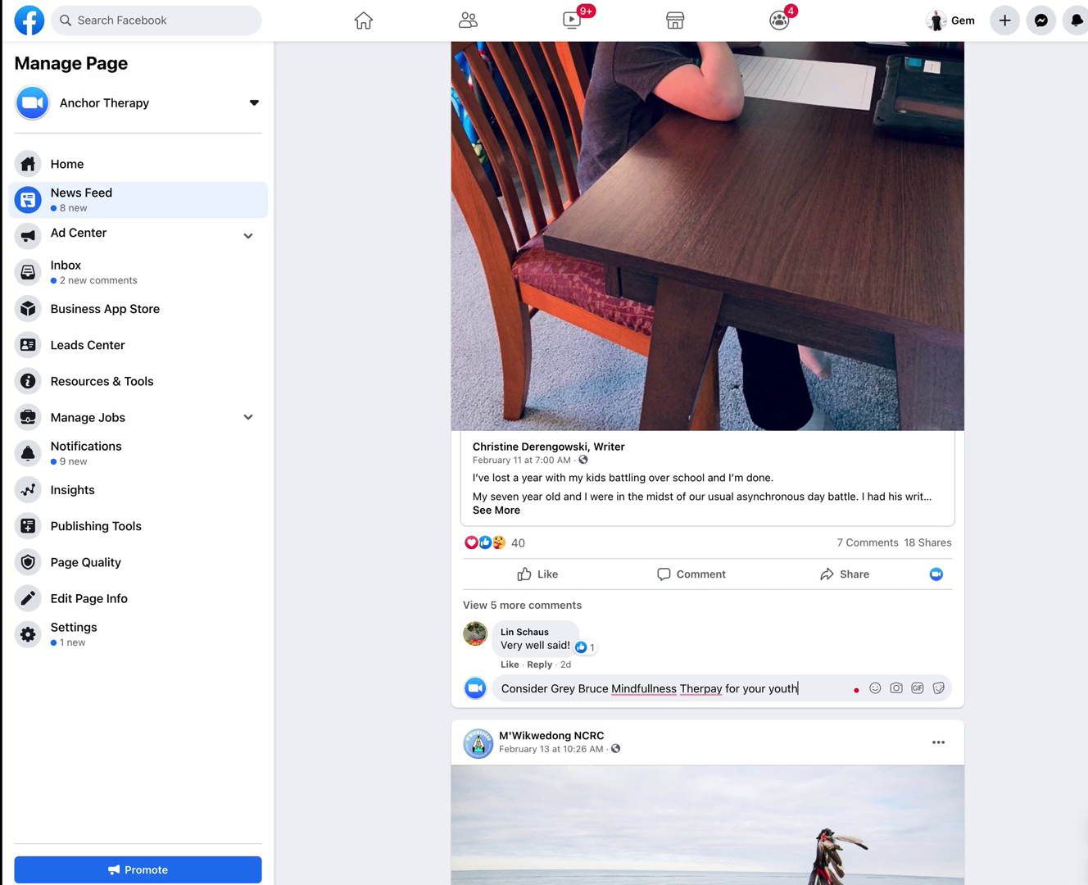
type("e m")
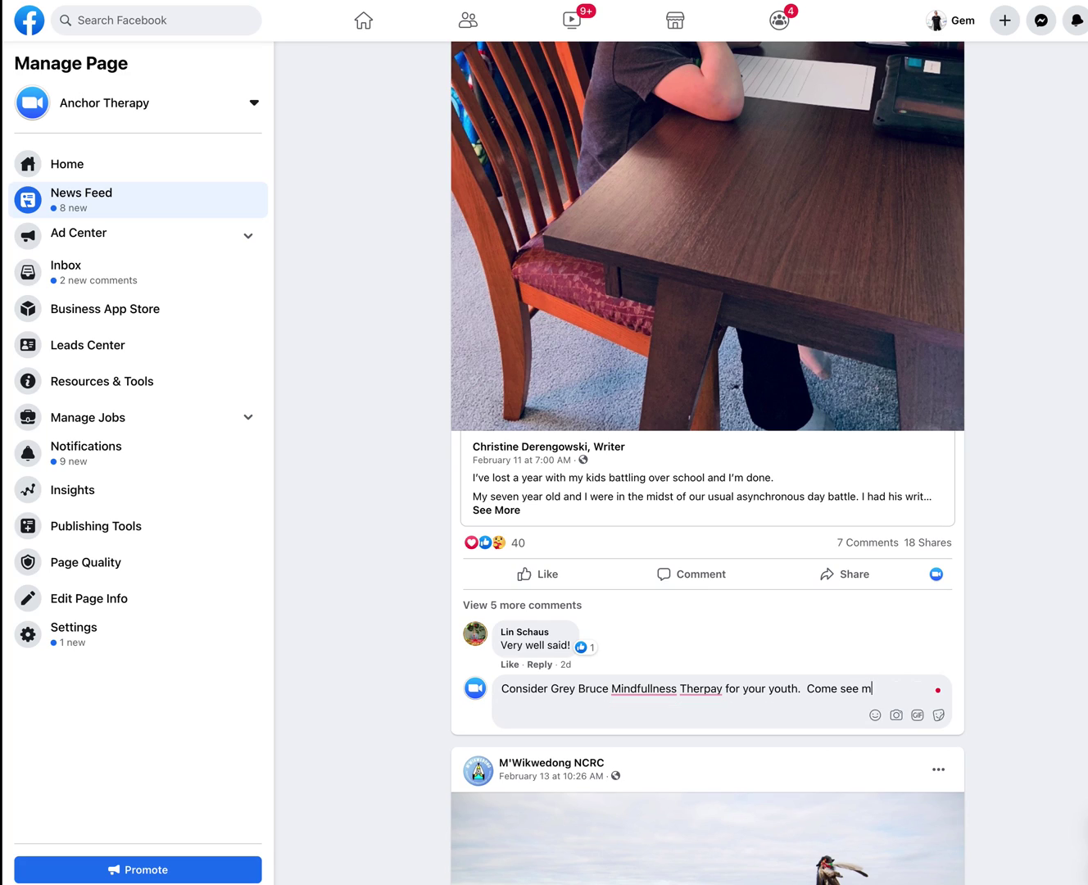
type("y programs to help.")
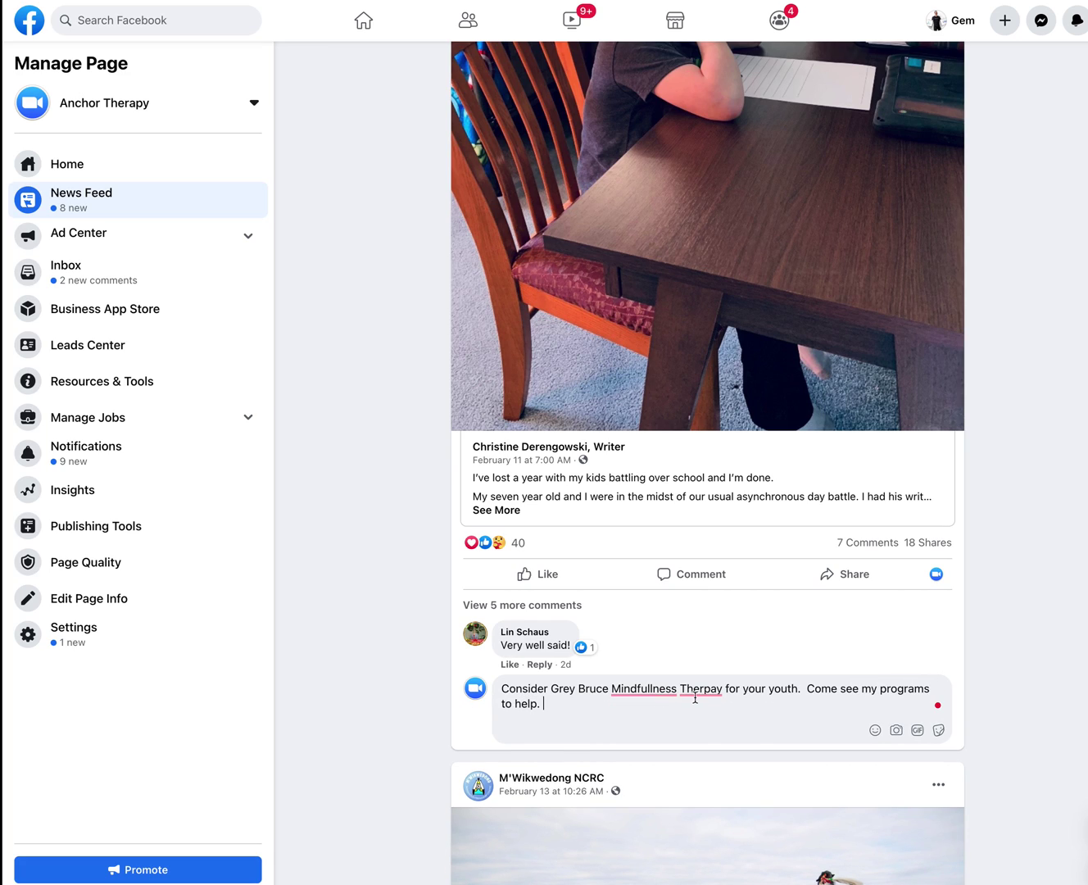
left_click(654, 711)
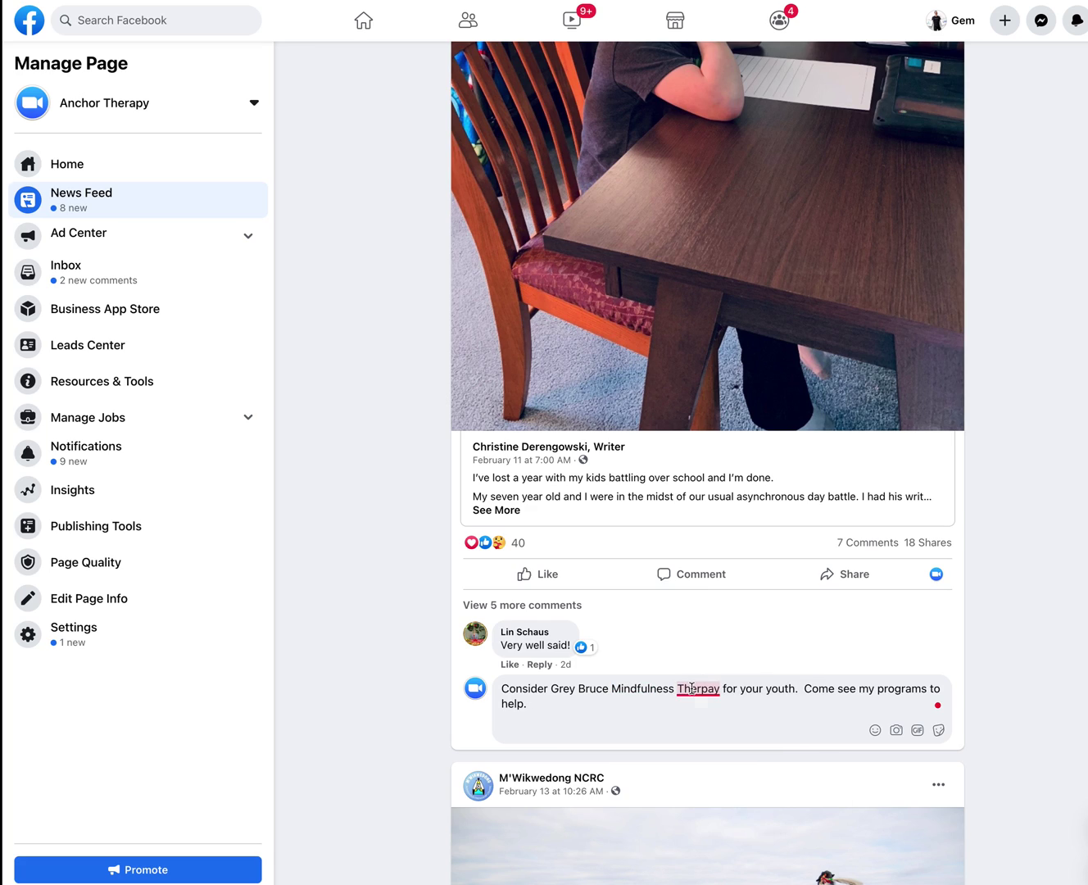
left_click(703, 711)
In a new tab, type 'anchor' and load the anchortherapy.ca mindfulness page.
key("ctrl+t")
type("anth")
key("BackSpace")
key("BackSpace")
type("c")
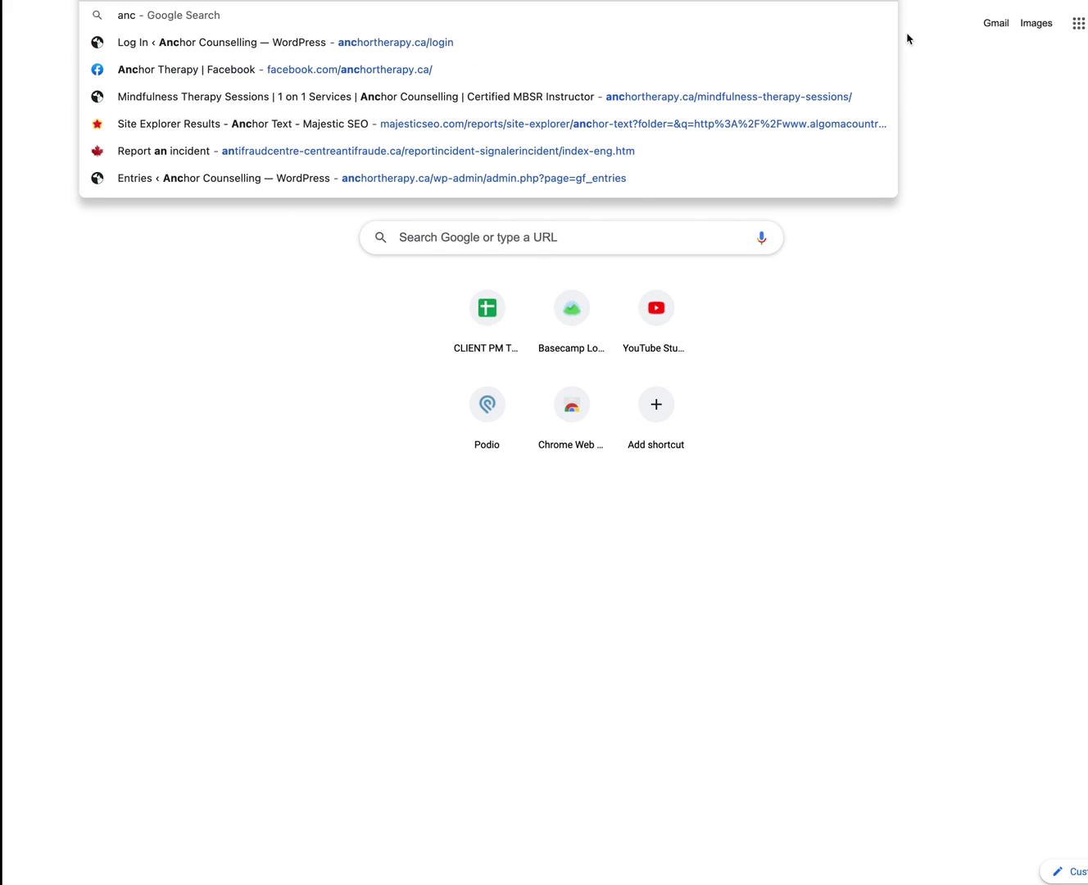
type("hor")
key("Return")
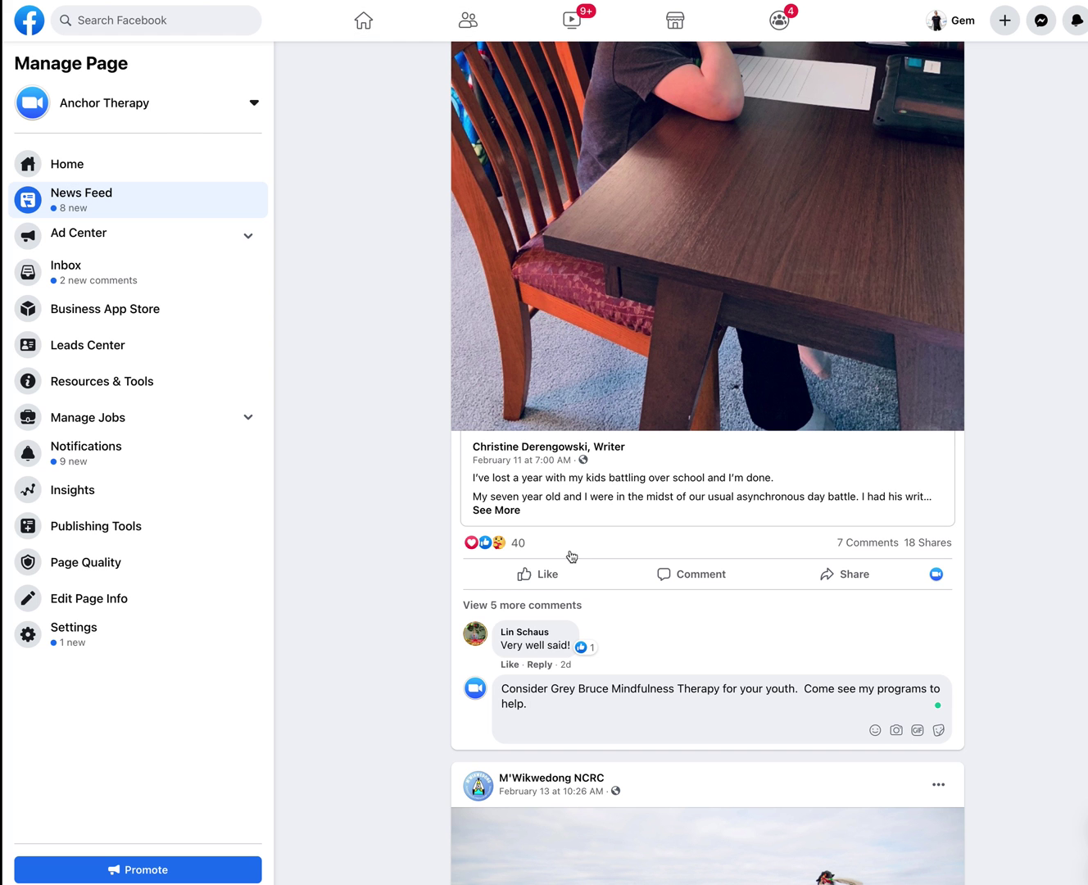
Paste the anchortherapy.ca/mindfulness link, post the comment, and react Care to the post.
type("https://anchortherapy.ca/mindfulness/")
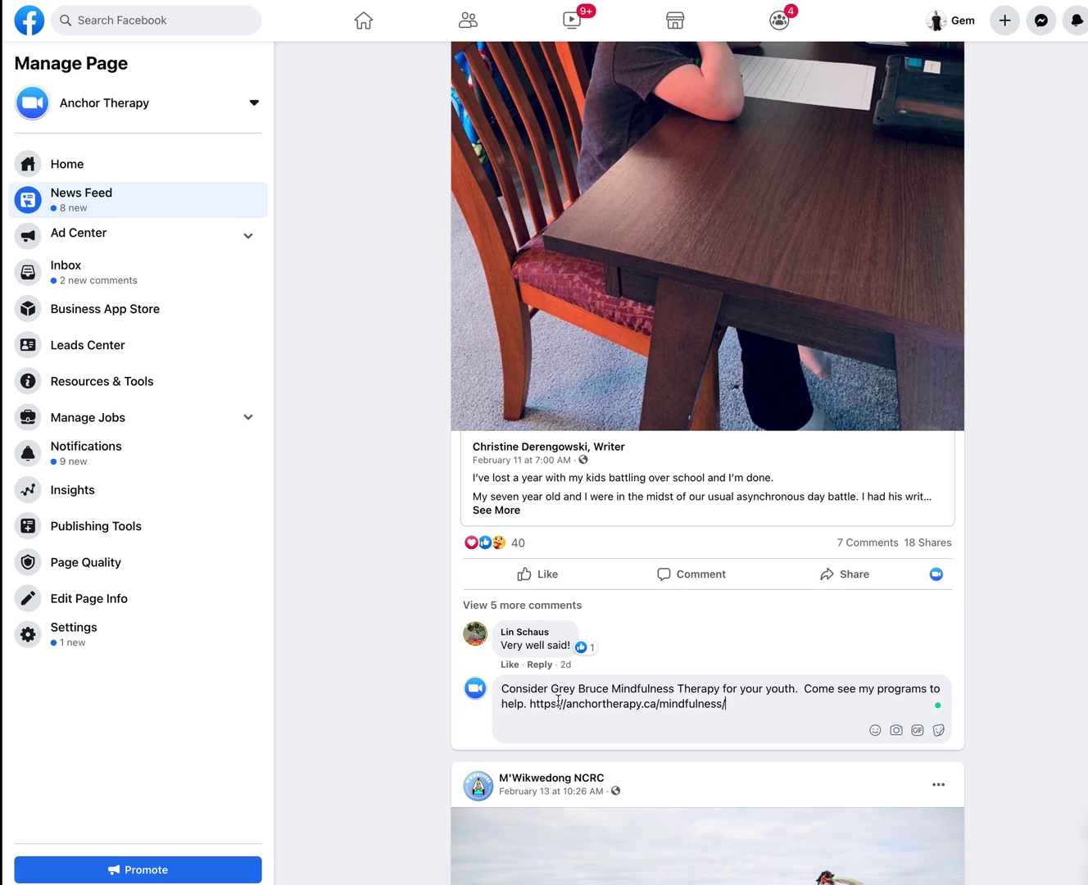
key("Return")
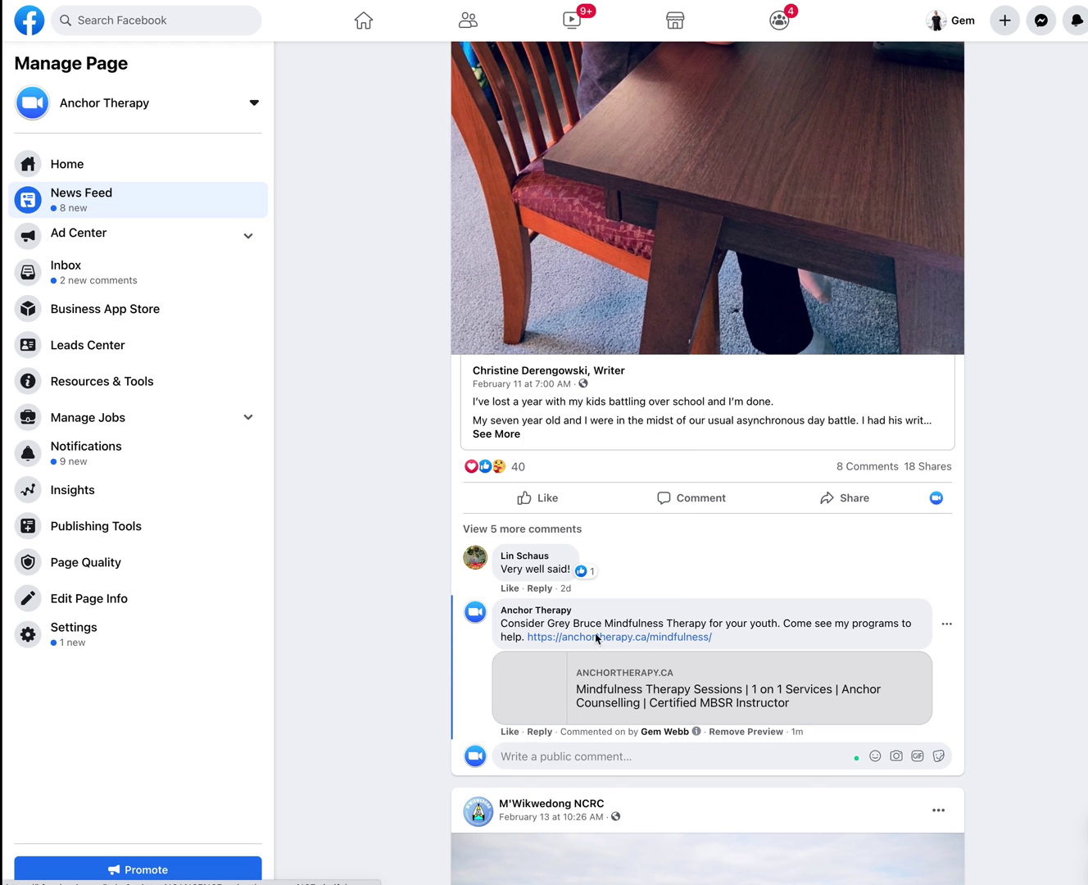
mouse_move(559, 506)
left_click(549, 465)
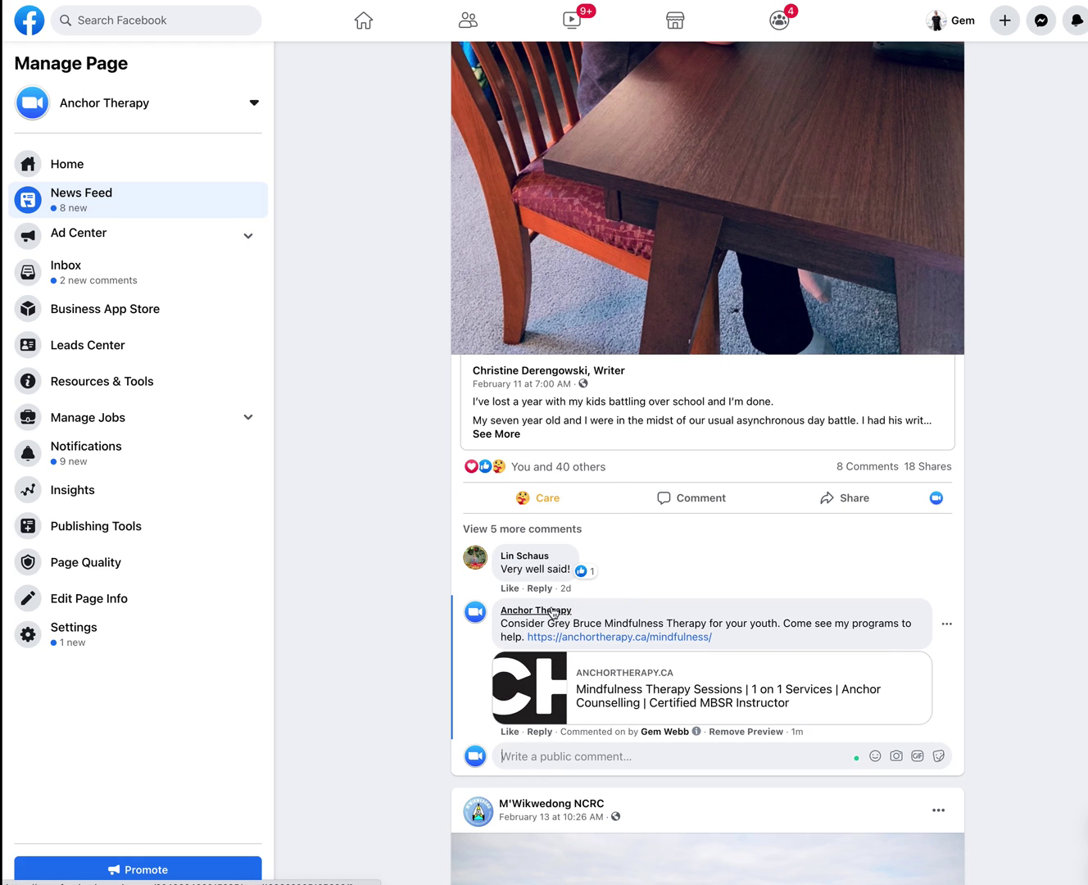
mouse_move(540, 606)
mouse_move(545, 473)
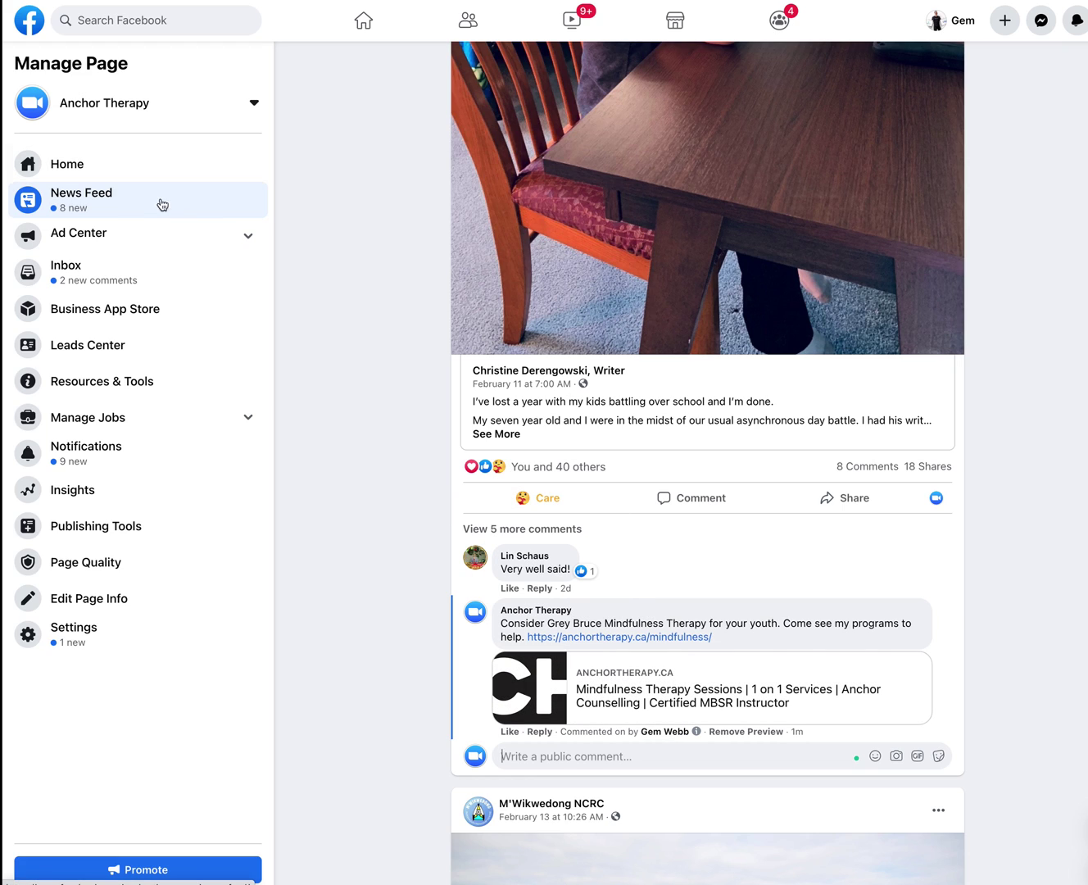
Search Facebook for 'bayshore broadcasting news' and open its Page.
scroll(565, 578, "down", 15)
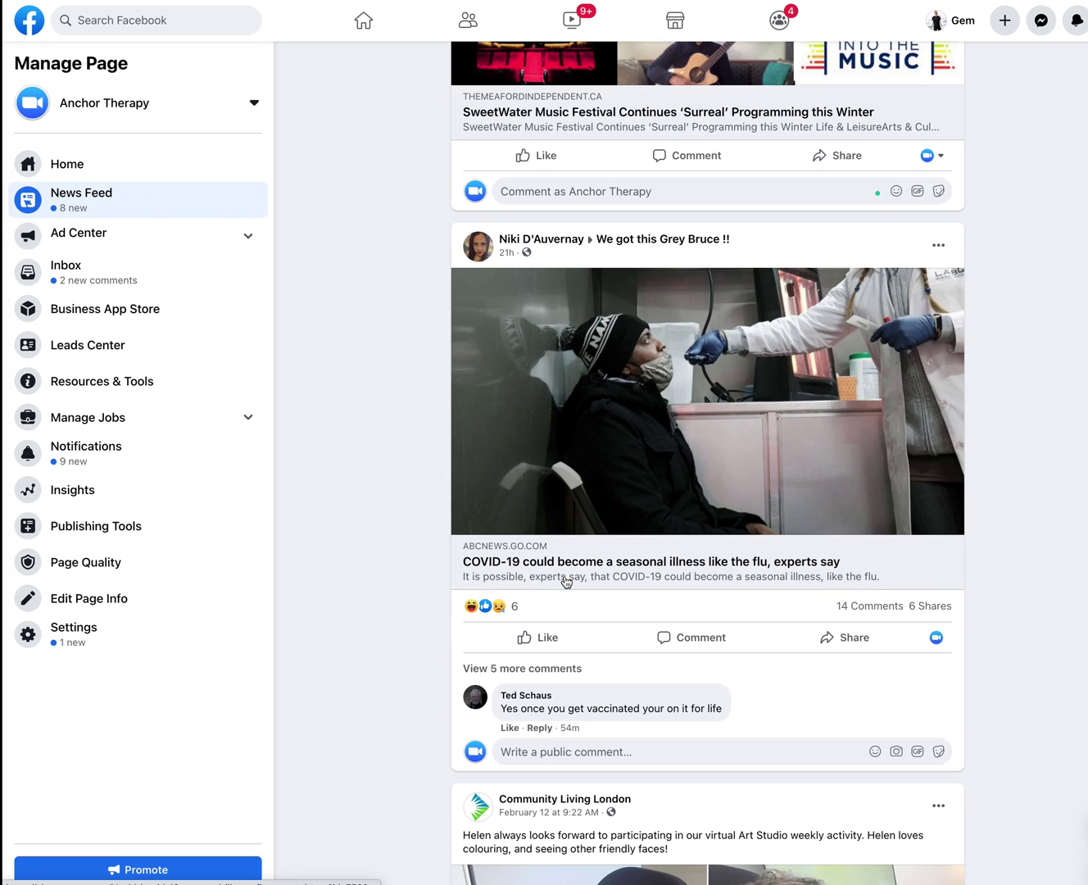
scroll(565, 578, "down", 5)
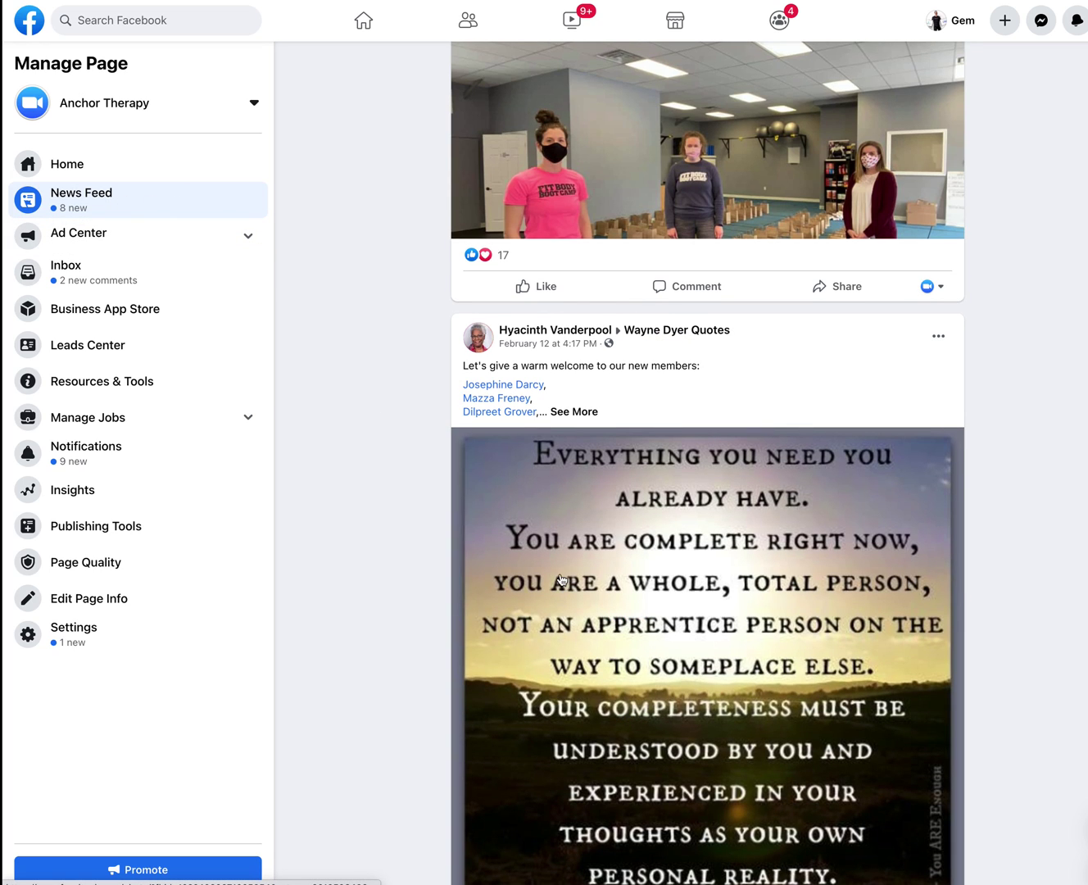
left_click(159, 23)
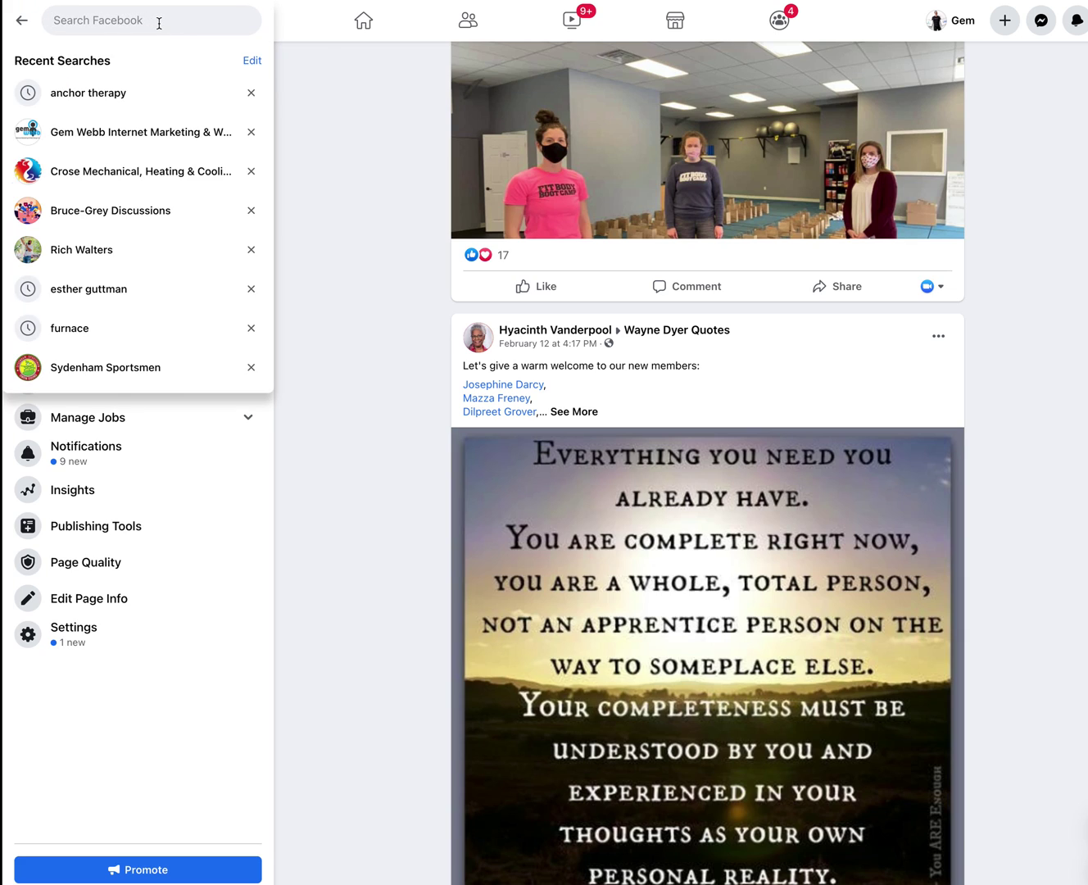
type("bays")
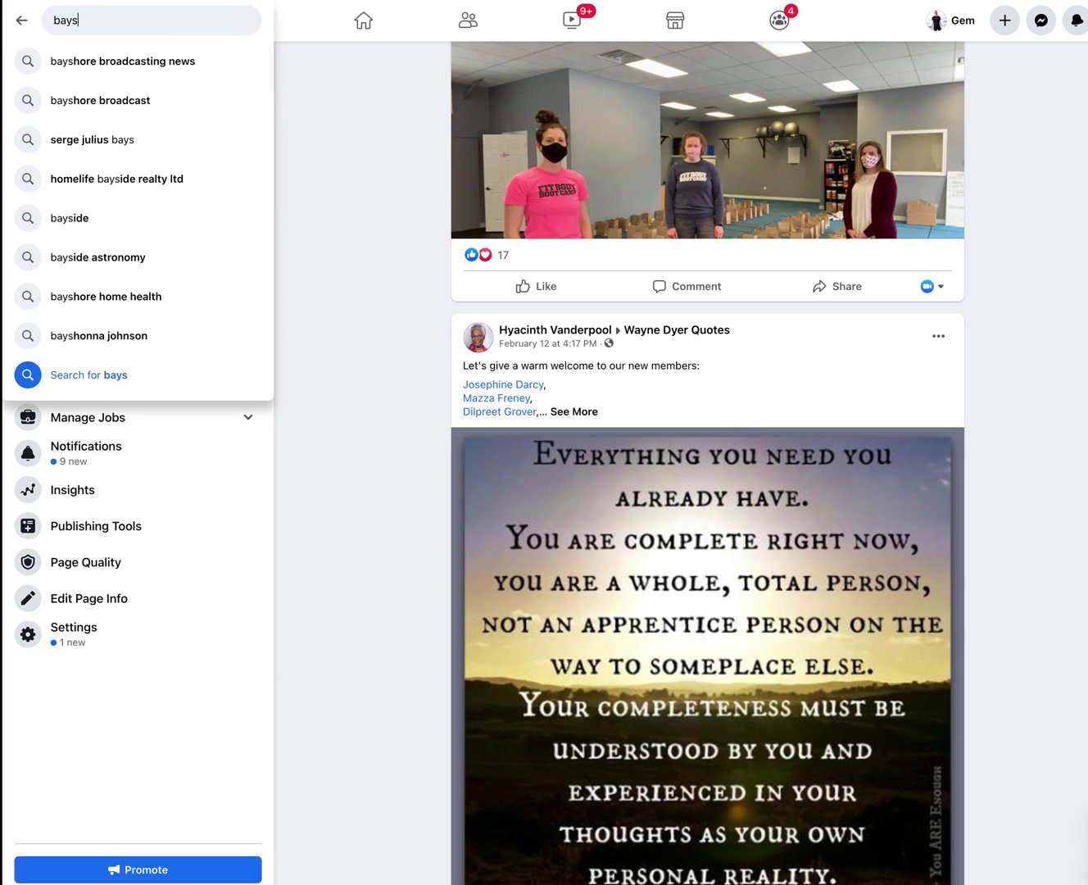
left_click(166, 59)
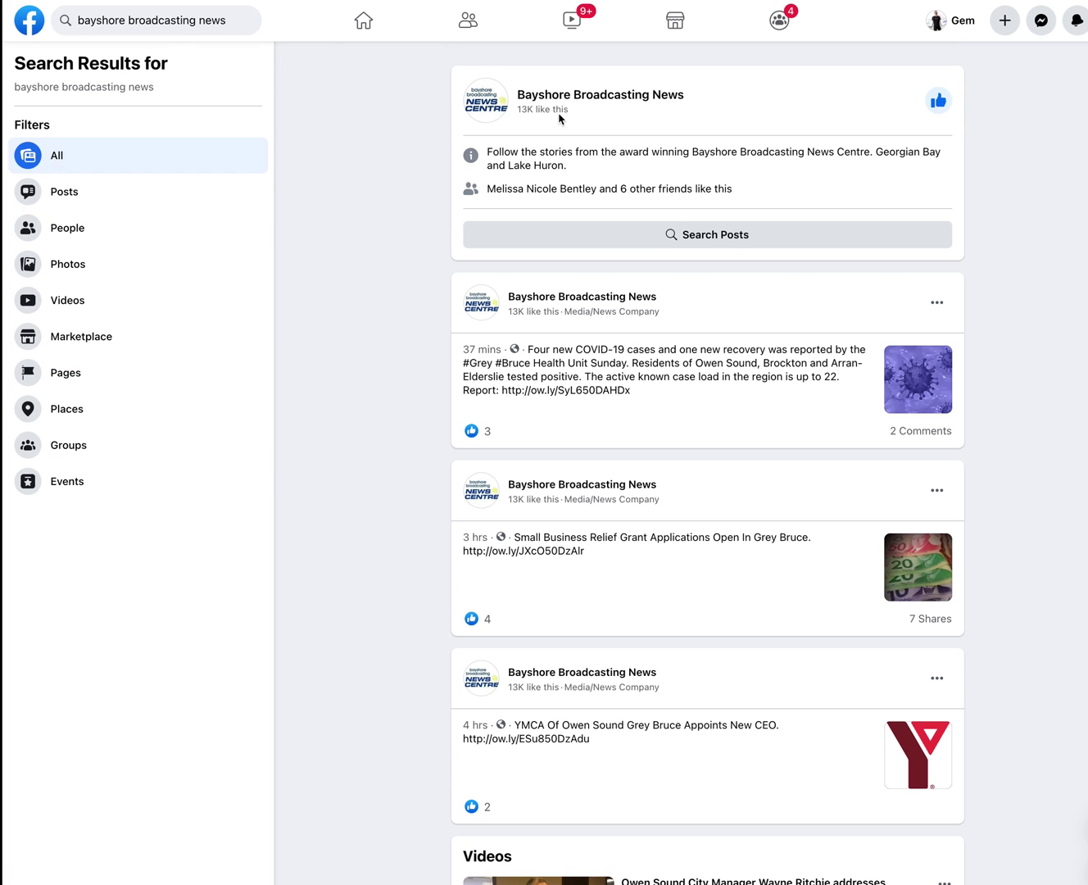
left_click(561, 95)
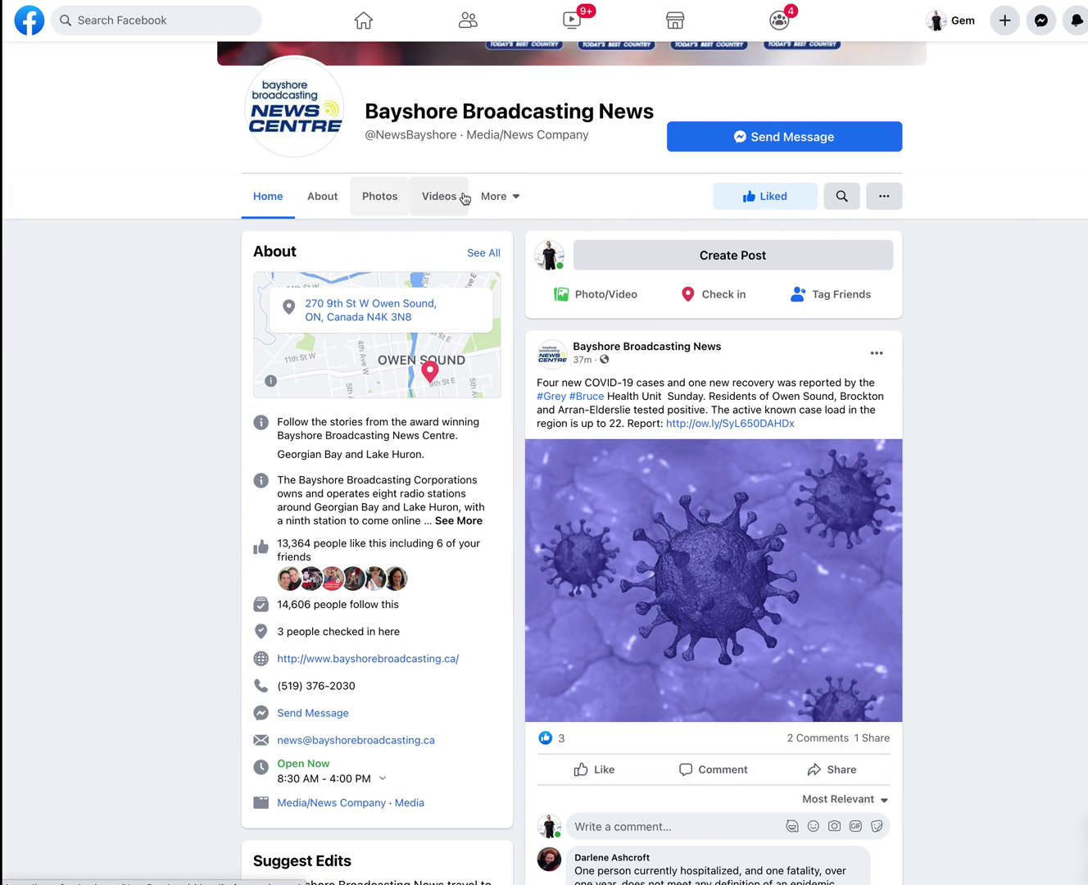
Choose Like as your Page from the Page's ... menu, then close the dialog.
left_click(510, 203)
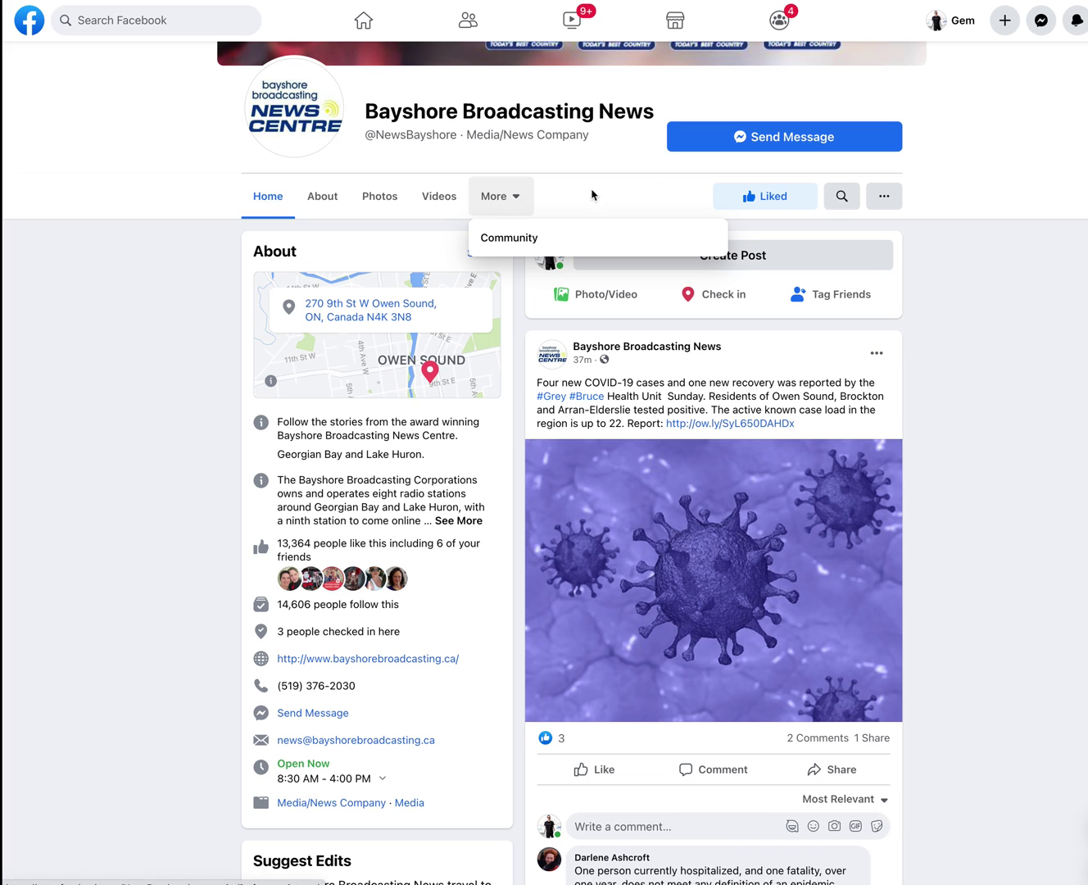
left_click(891, 204)
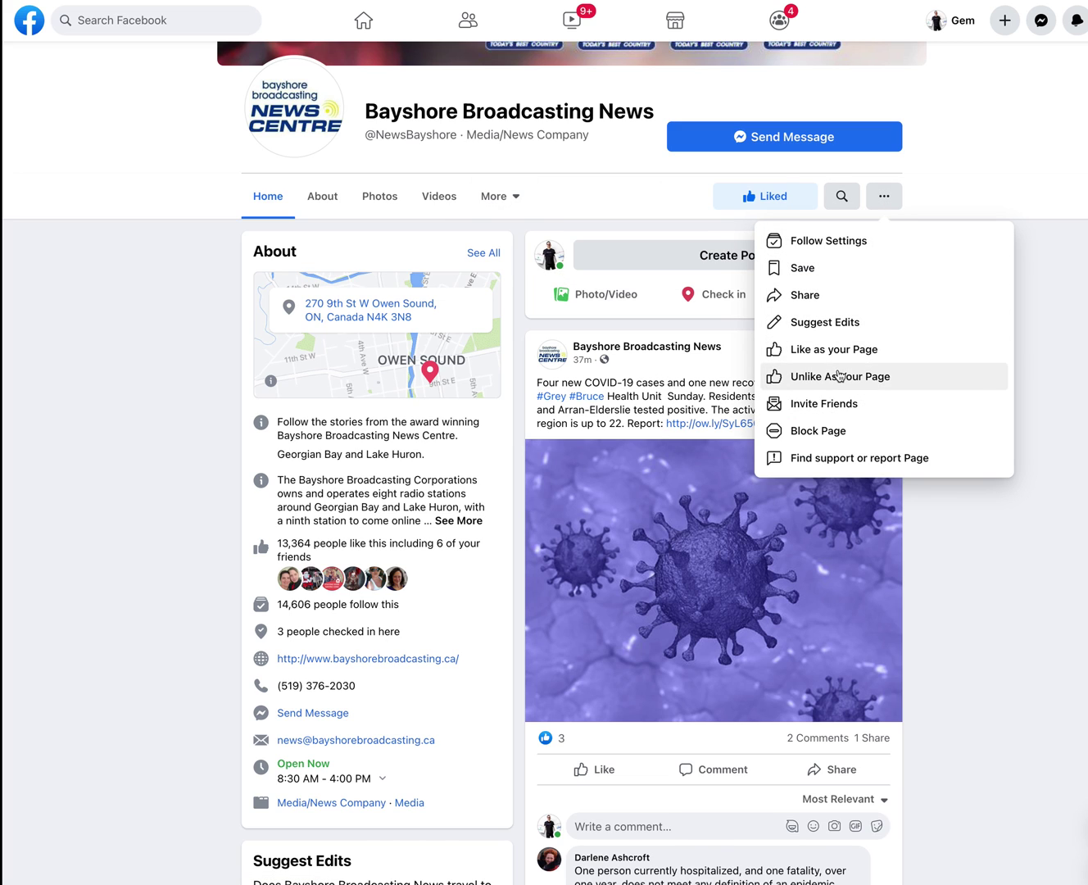
left_click(817, 350)
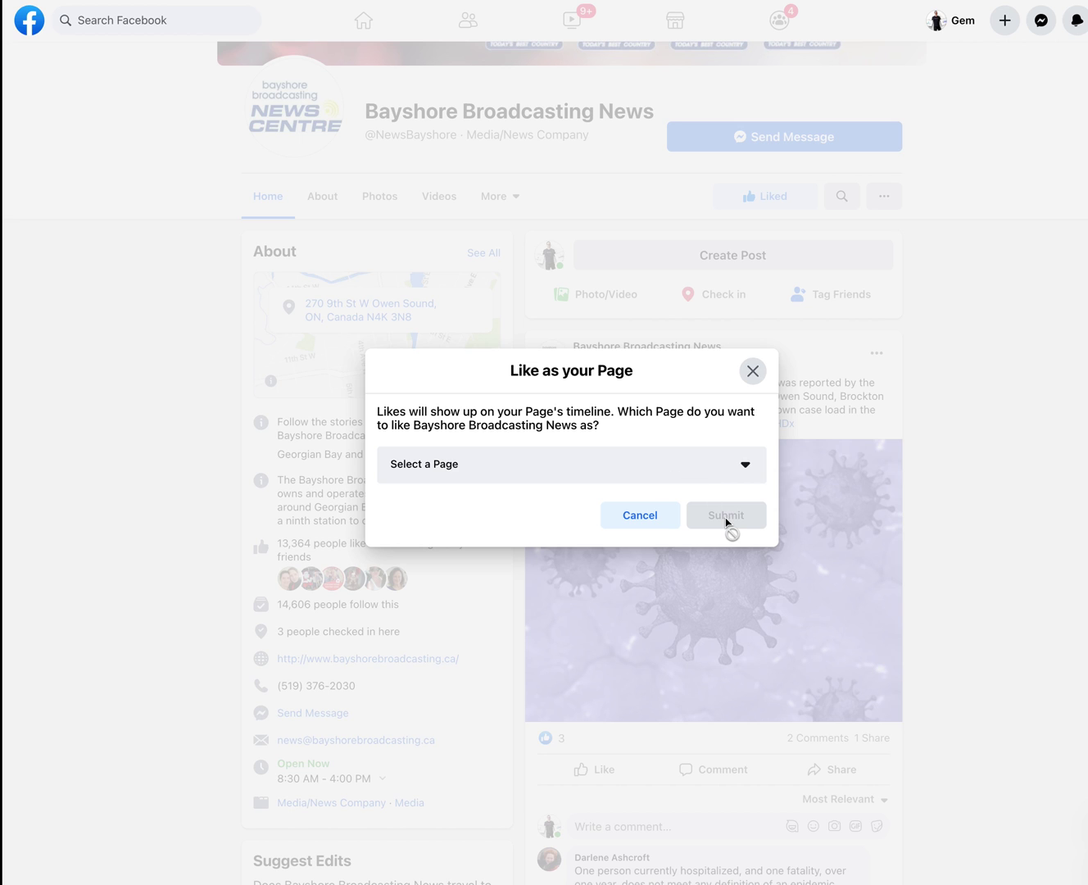
left_click(752, 371)
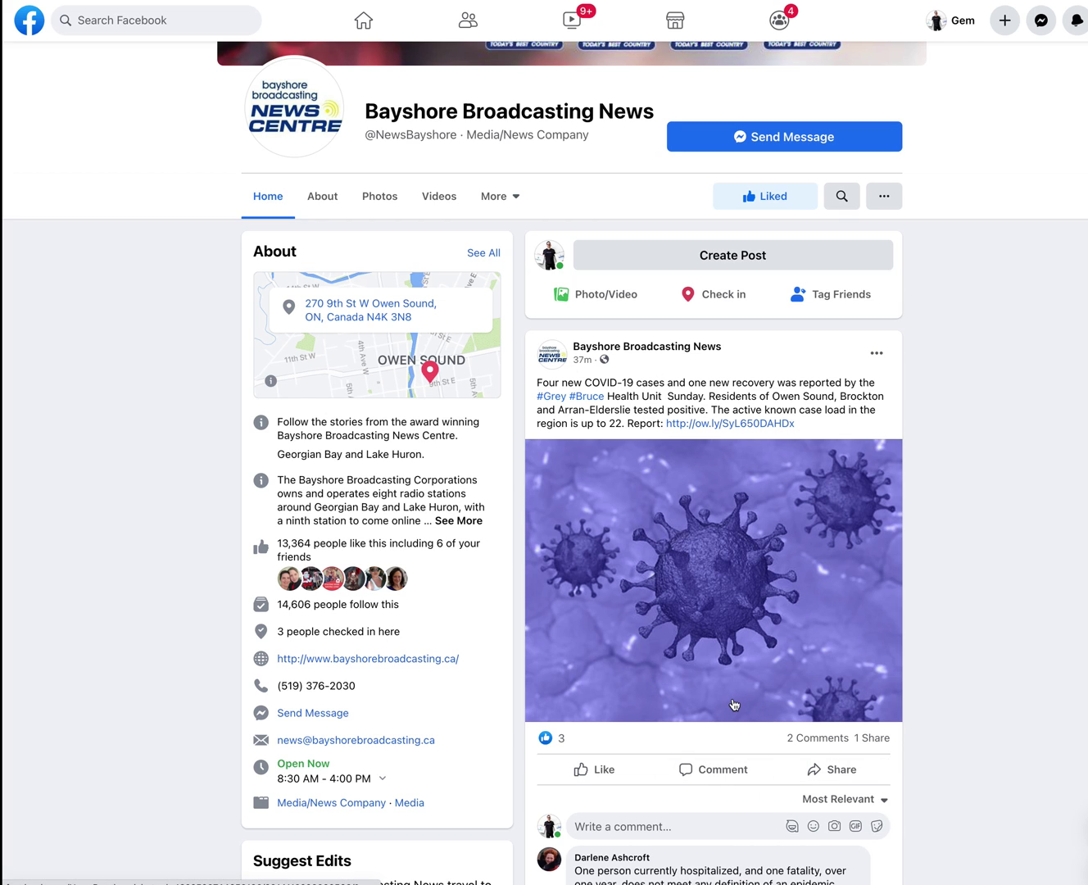
scroll(733, 704, "up", 3)
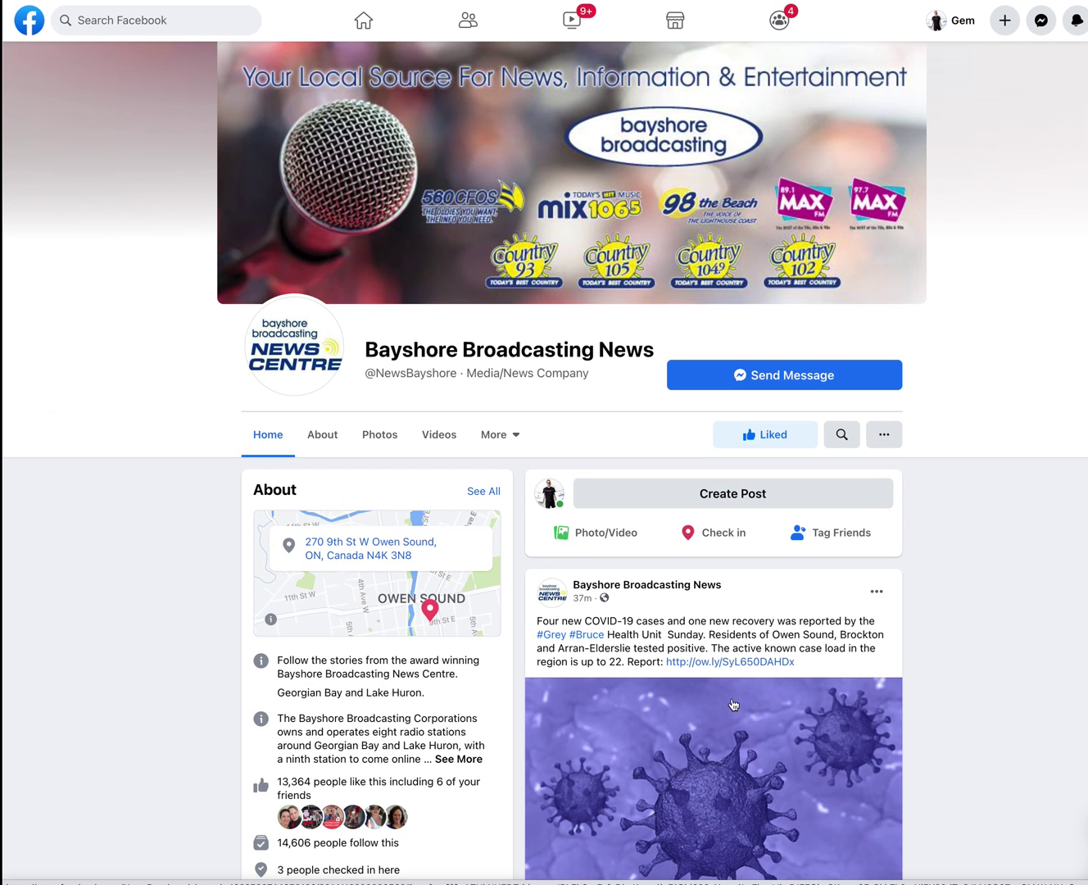